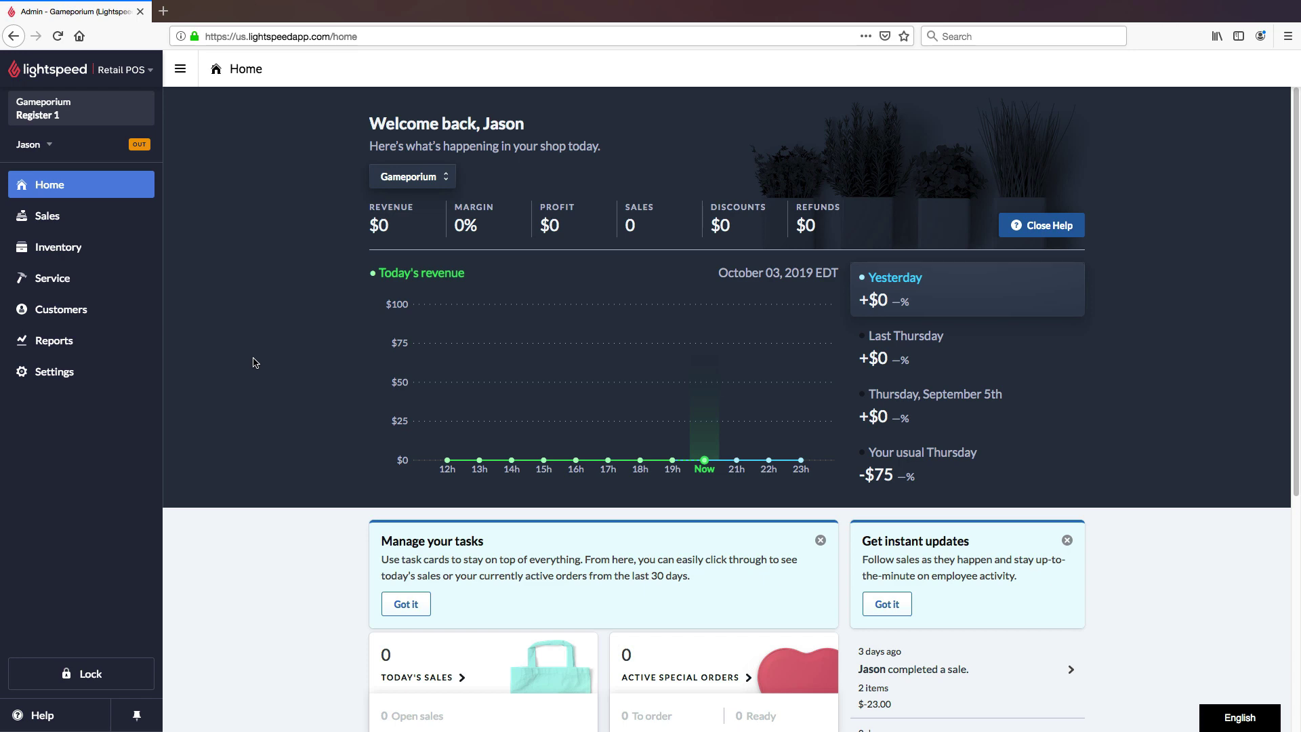
Step: Open Register Rules and review the Purchase Limit Rule capping Quantity Restricted Item at 3
left_click(139, 380)
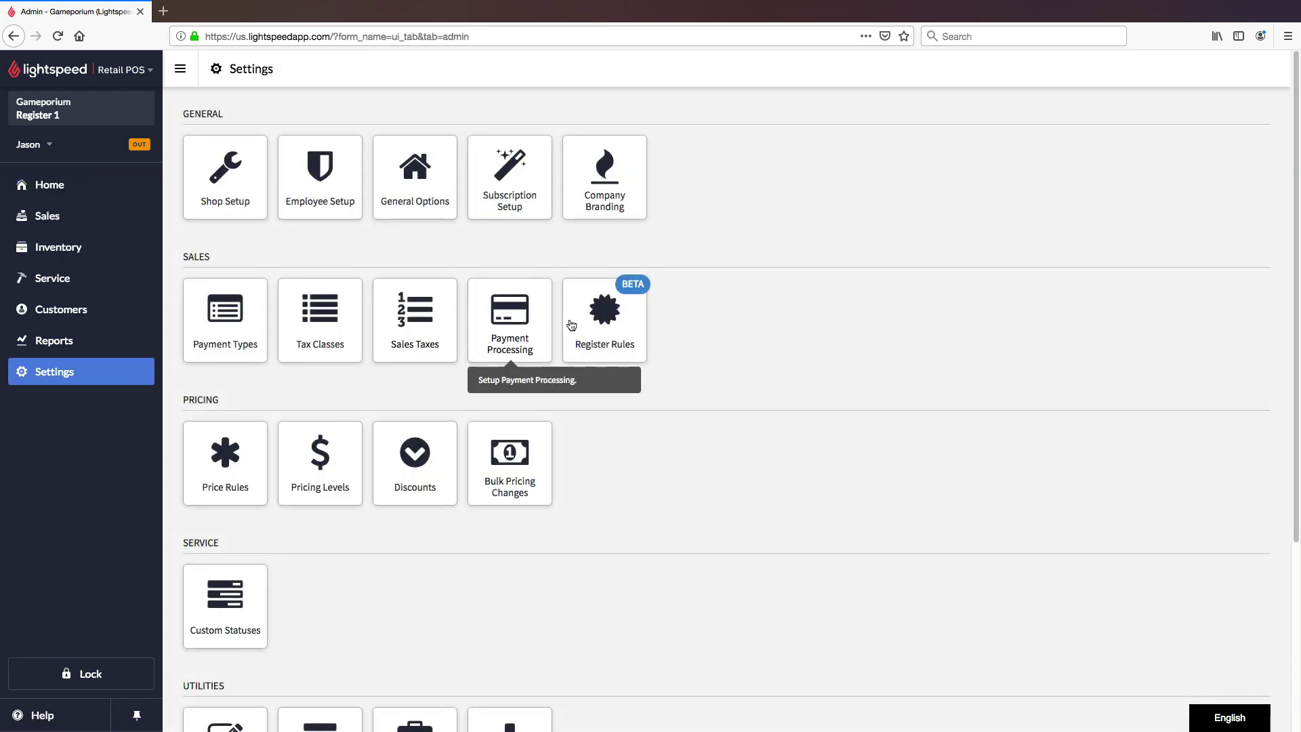
left_click(631, 326)
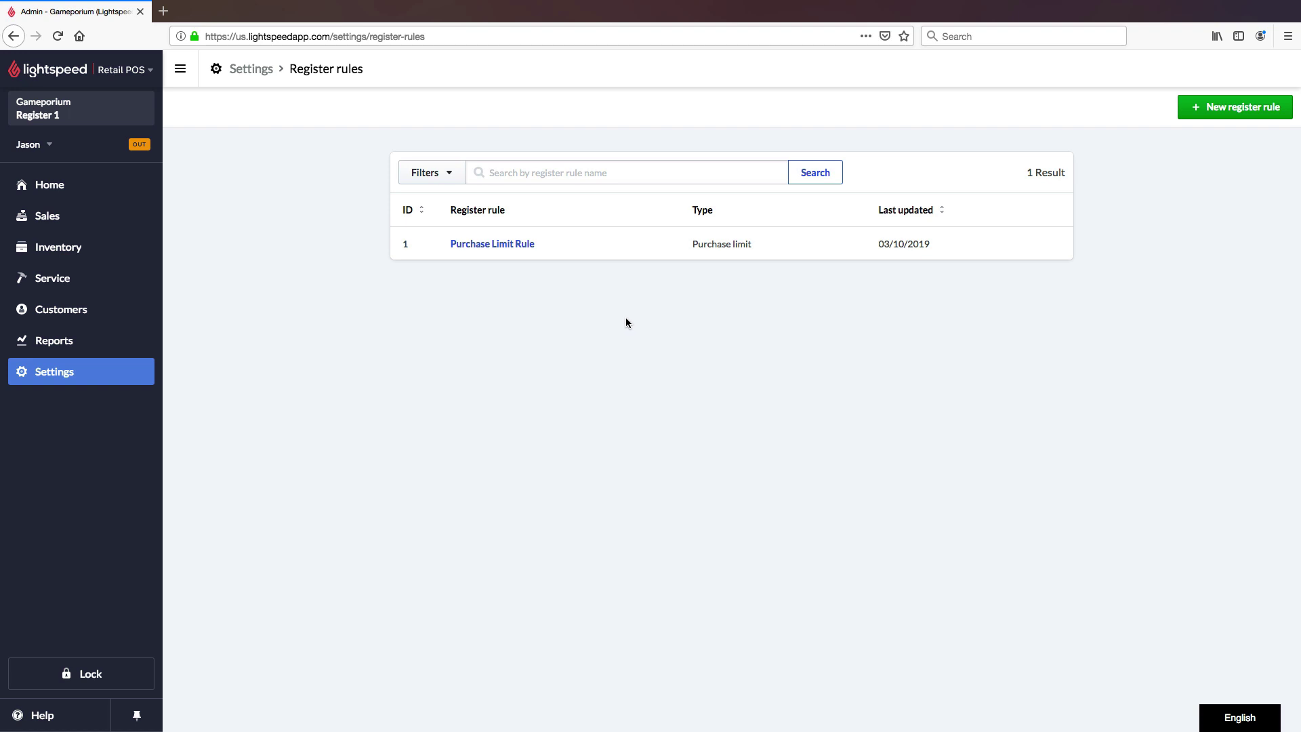
left_click(529, 248)
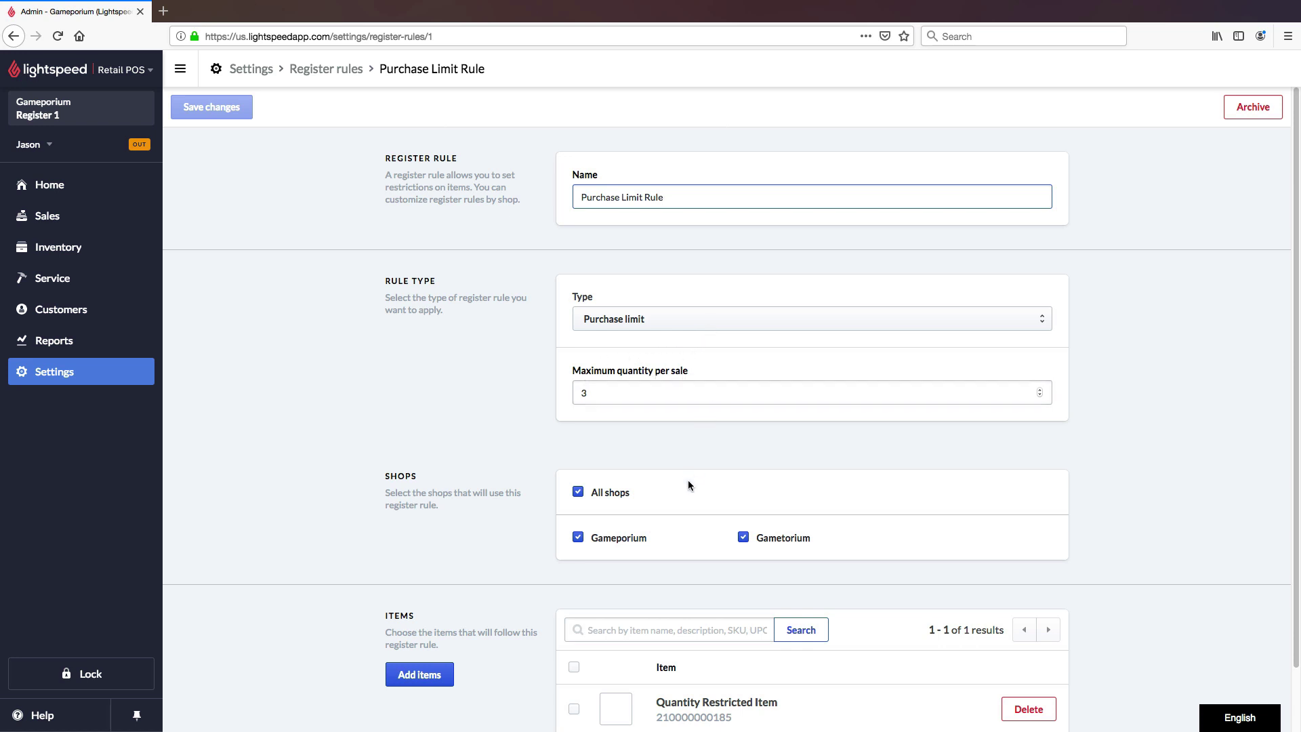
scroll(689, 519, "down", 2)
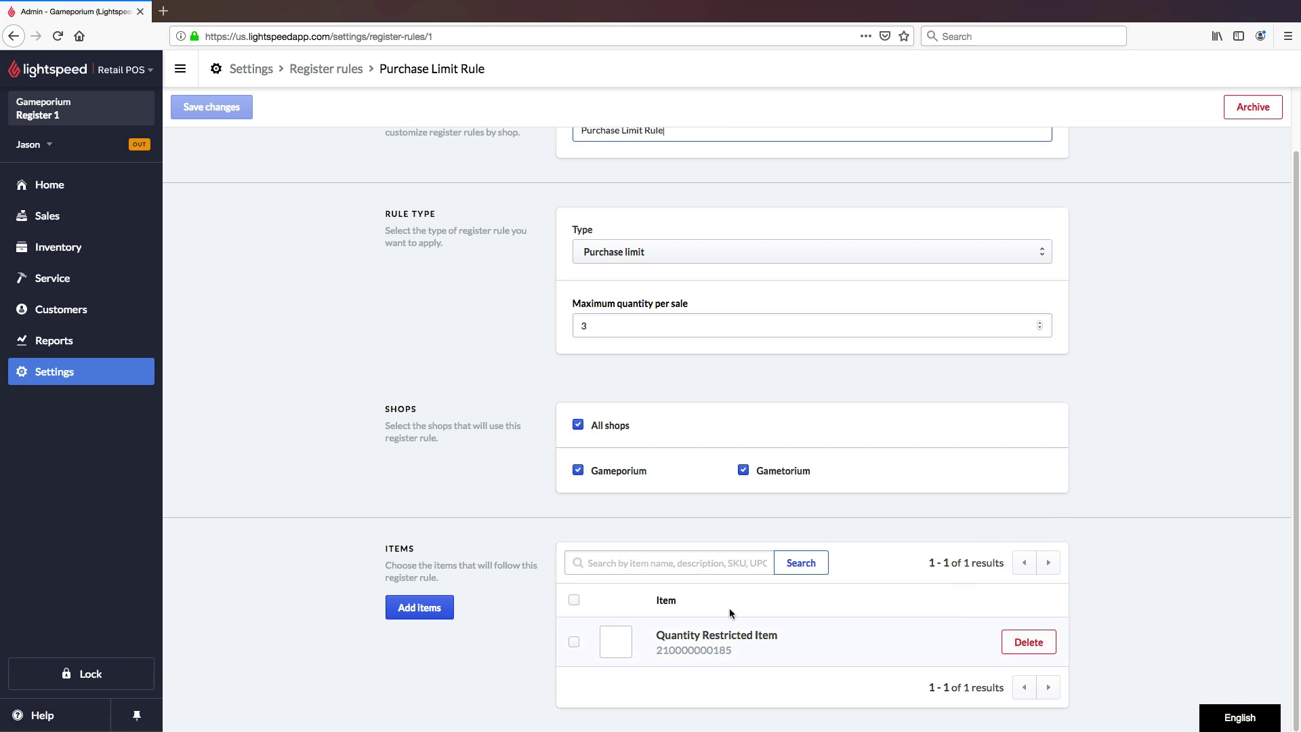
scroll(491, 534, "up", 2)
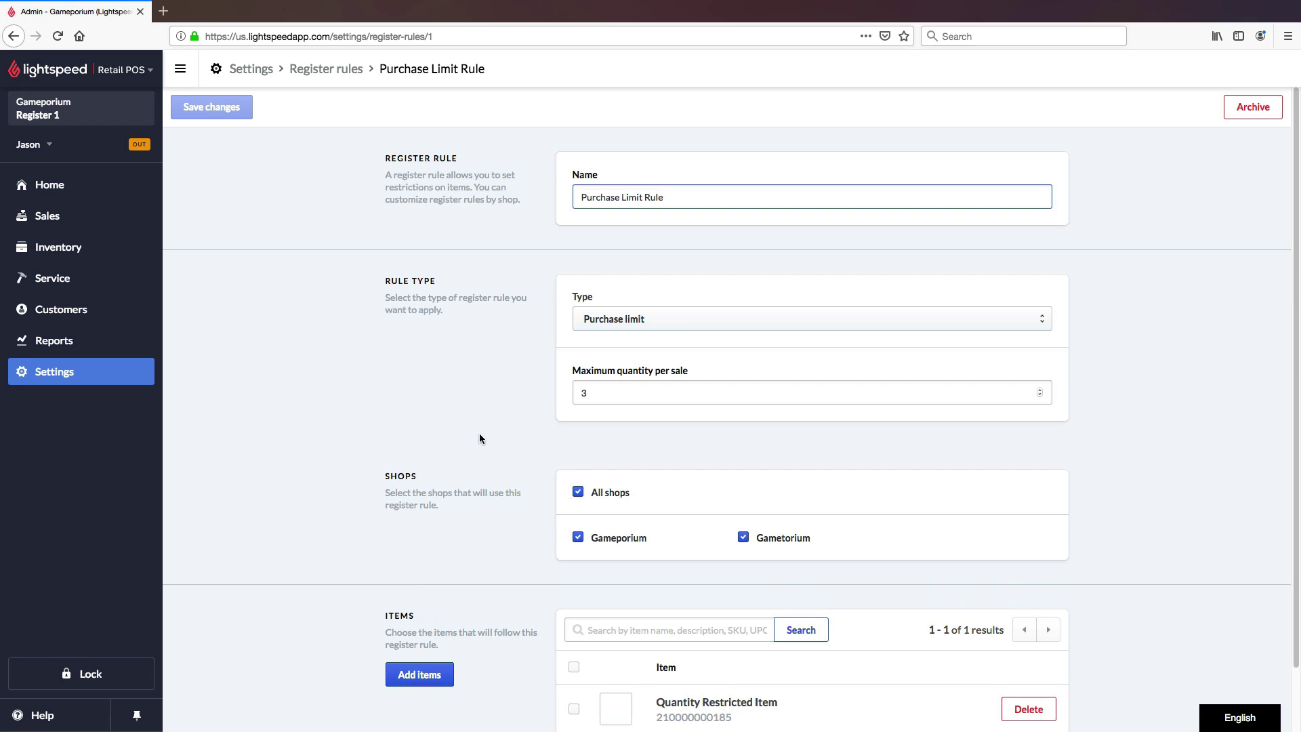
Step: Draft a new register rule named Alcohol with type Age restriction and minimum age 21
left_click(350, 72)
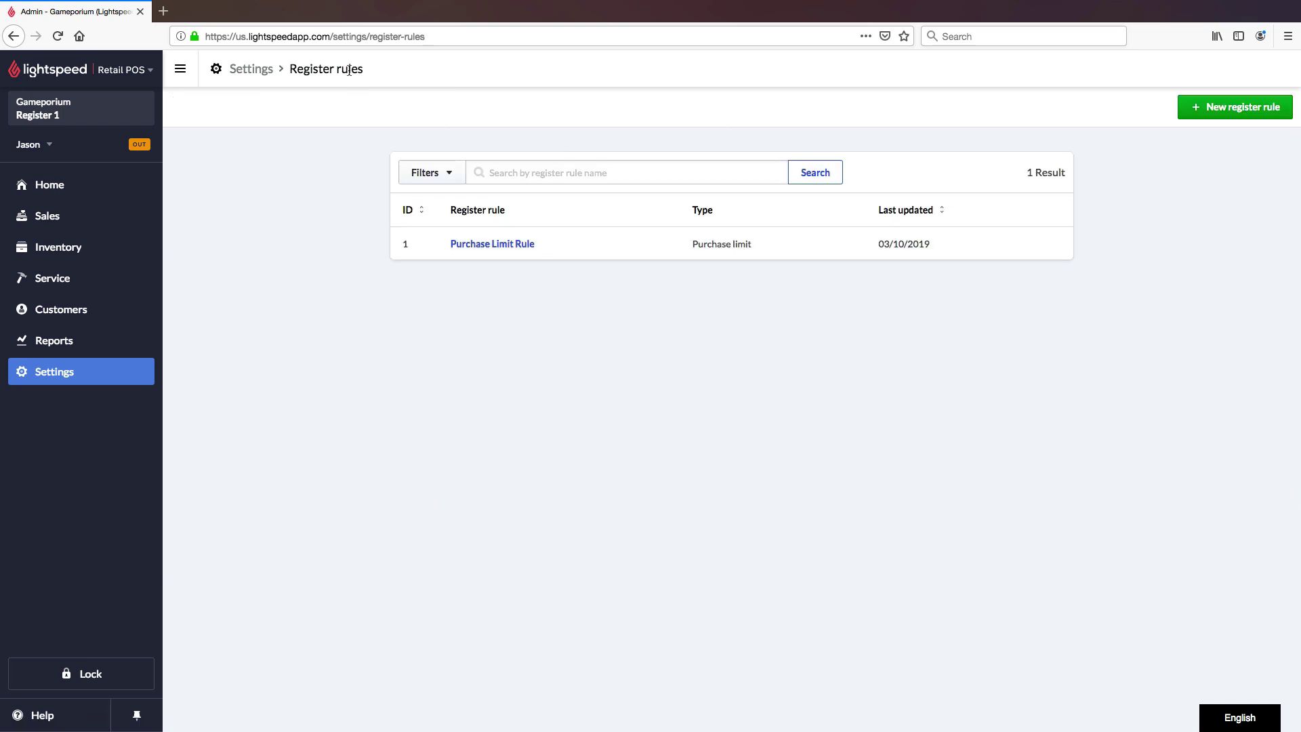
left_click(1242, 116)
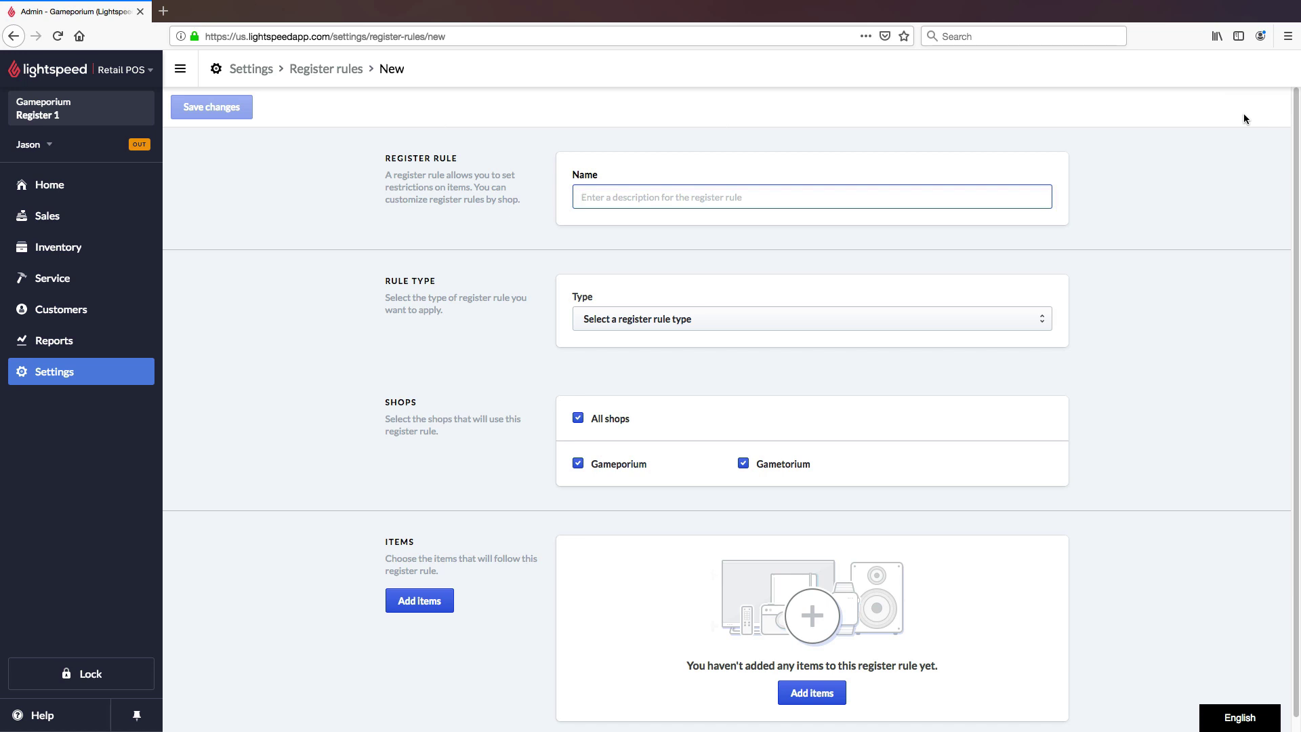
type("Alcohol")
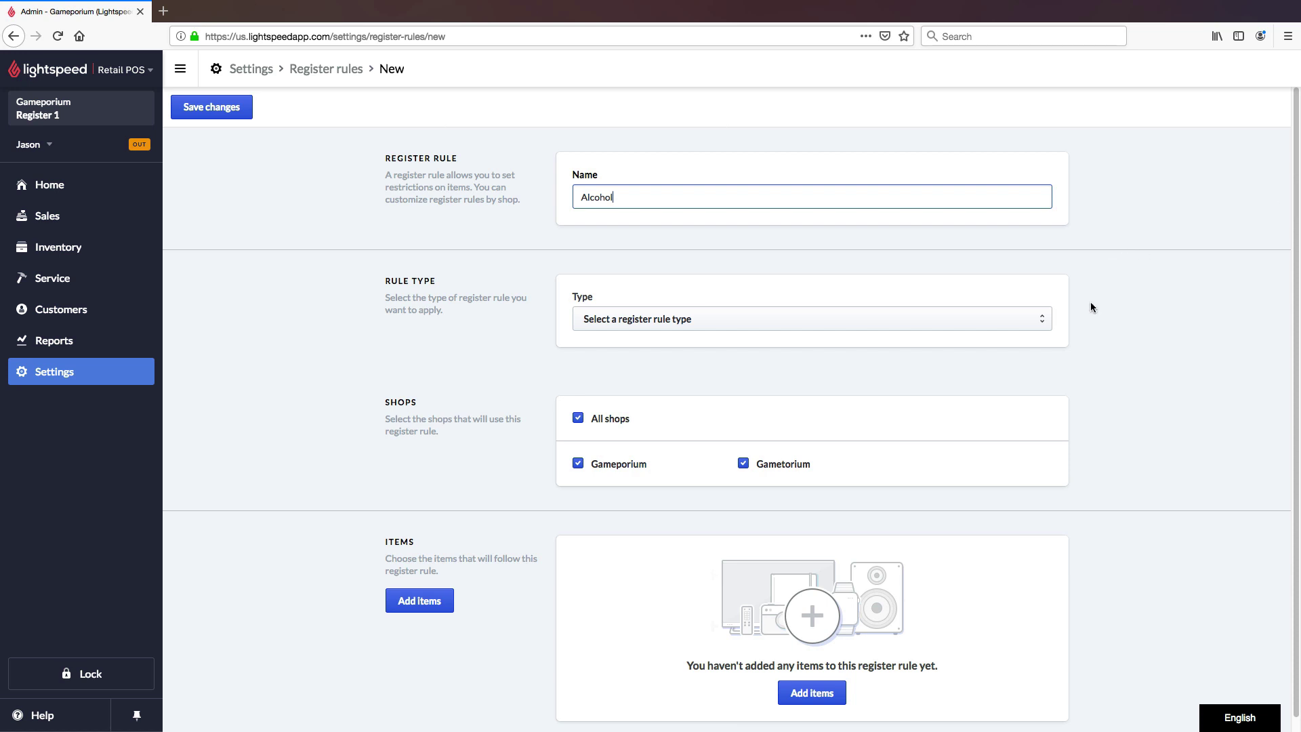
left_click(1040, 325)
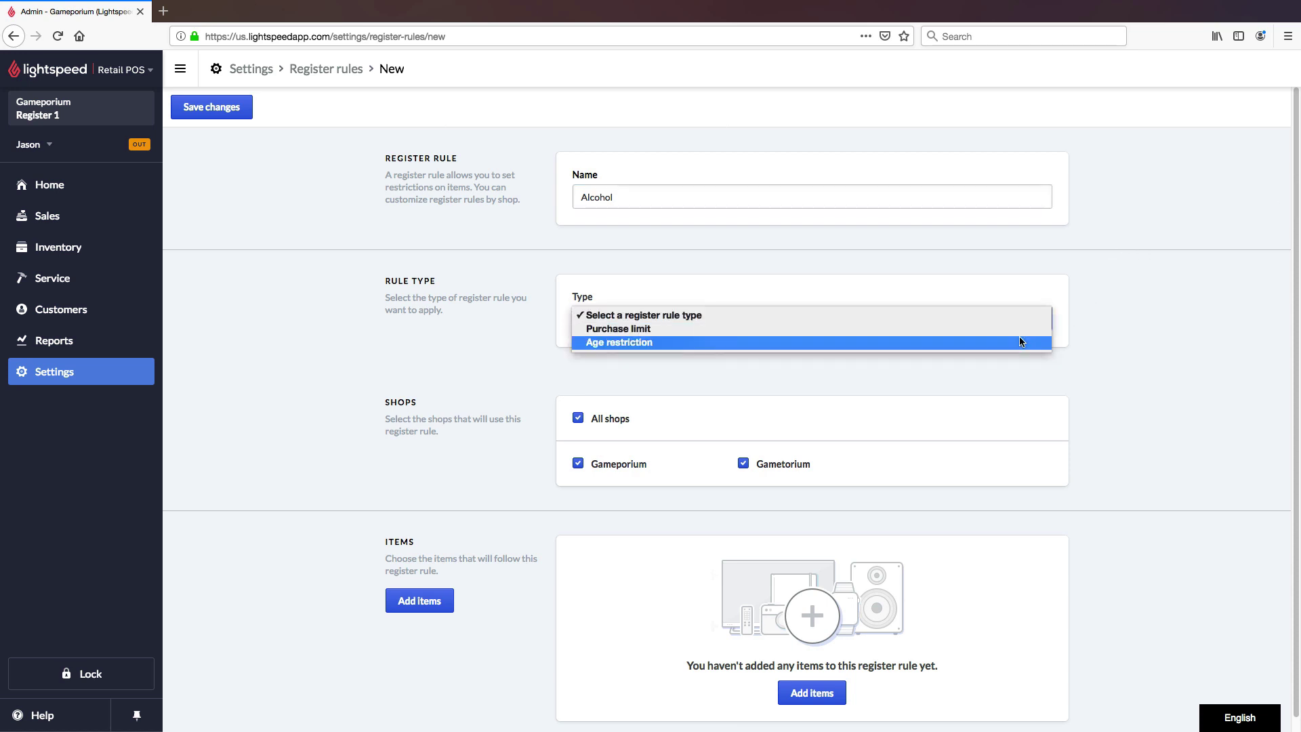
left_click(1022, 342)
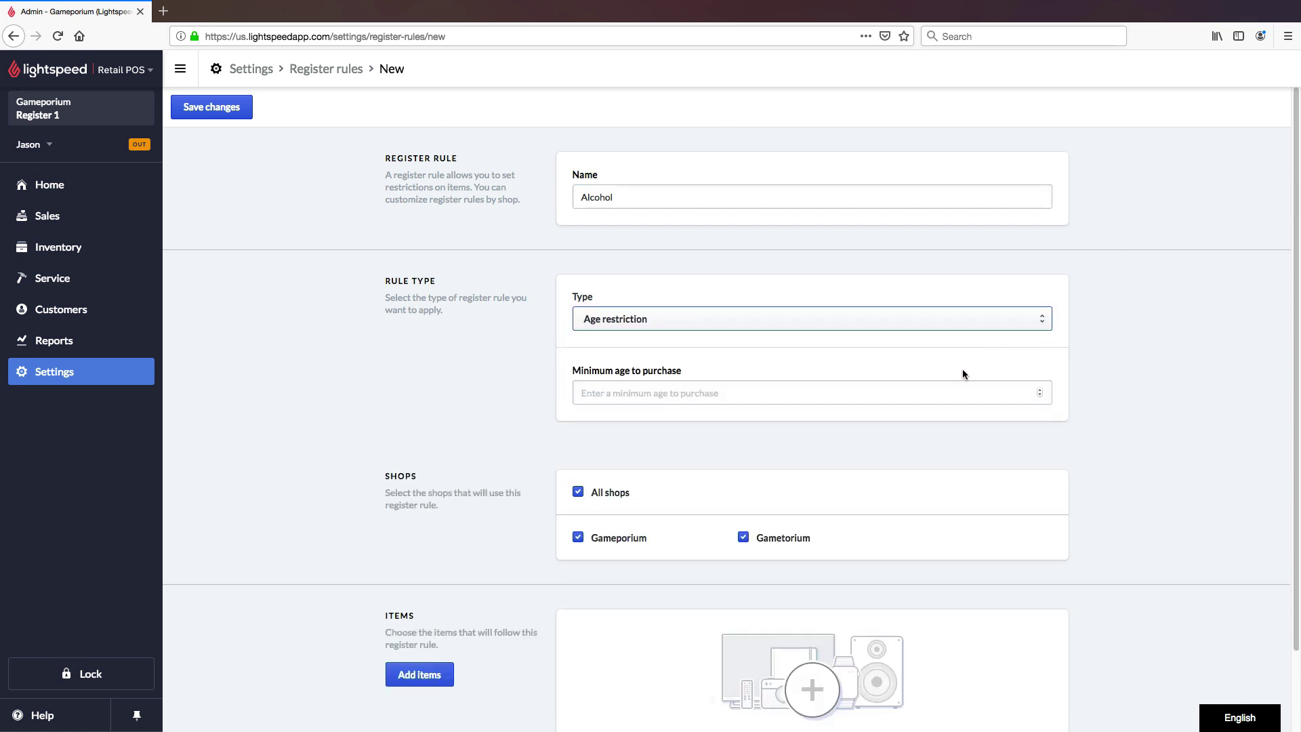
left_click(944, 394)
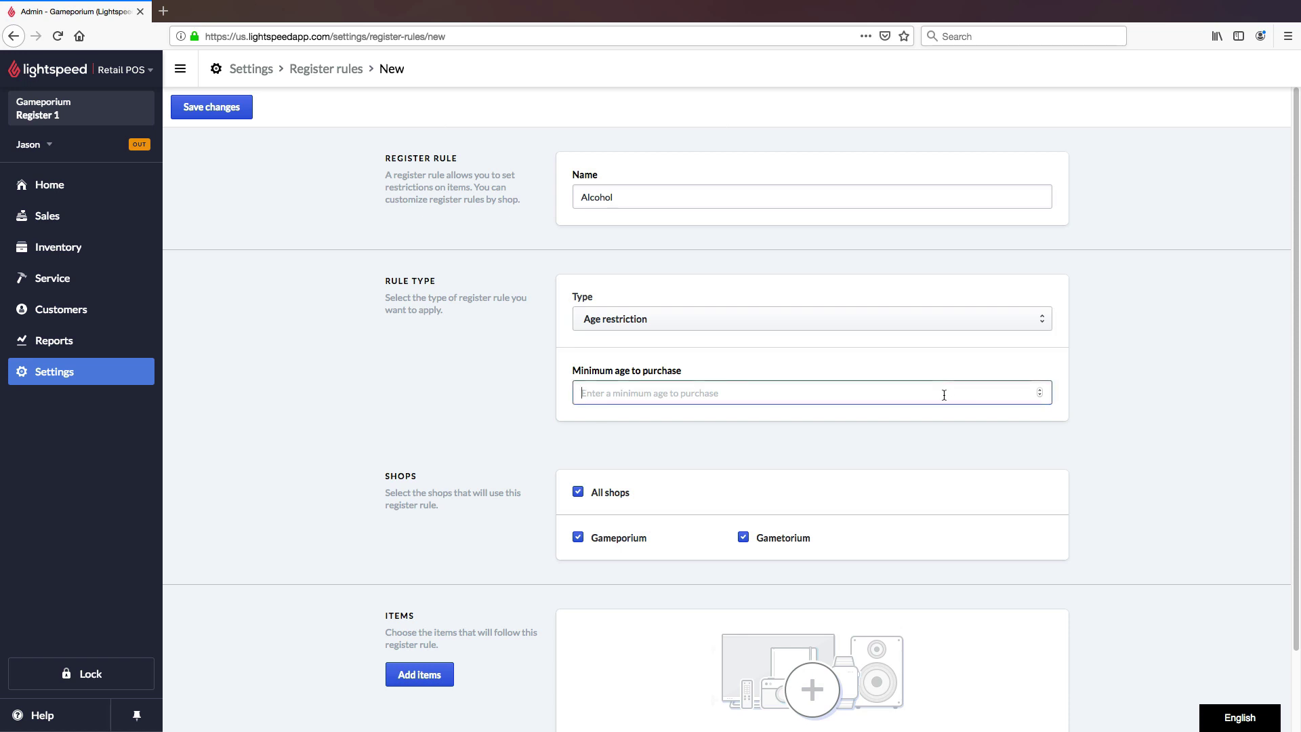
type("21")
left_click(939, 435)
scroll(947, 420, "down", 2)
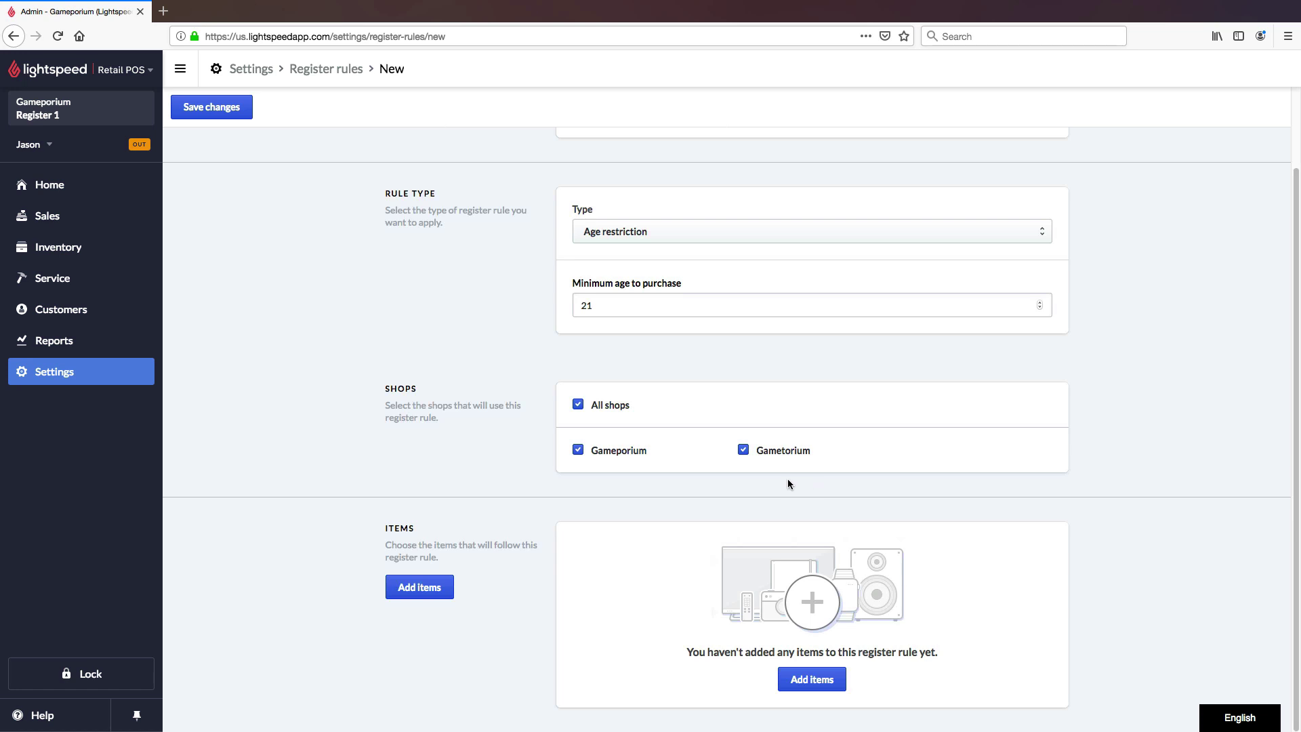
Step: Open the Add items picker and try a search for 'cab', then clear it
left_click(437, 597)
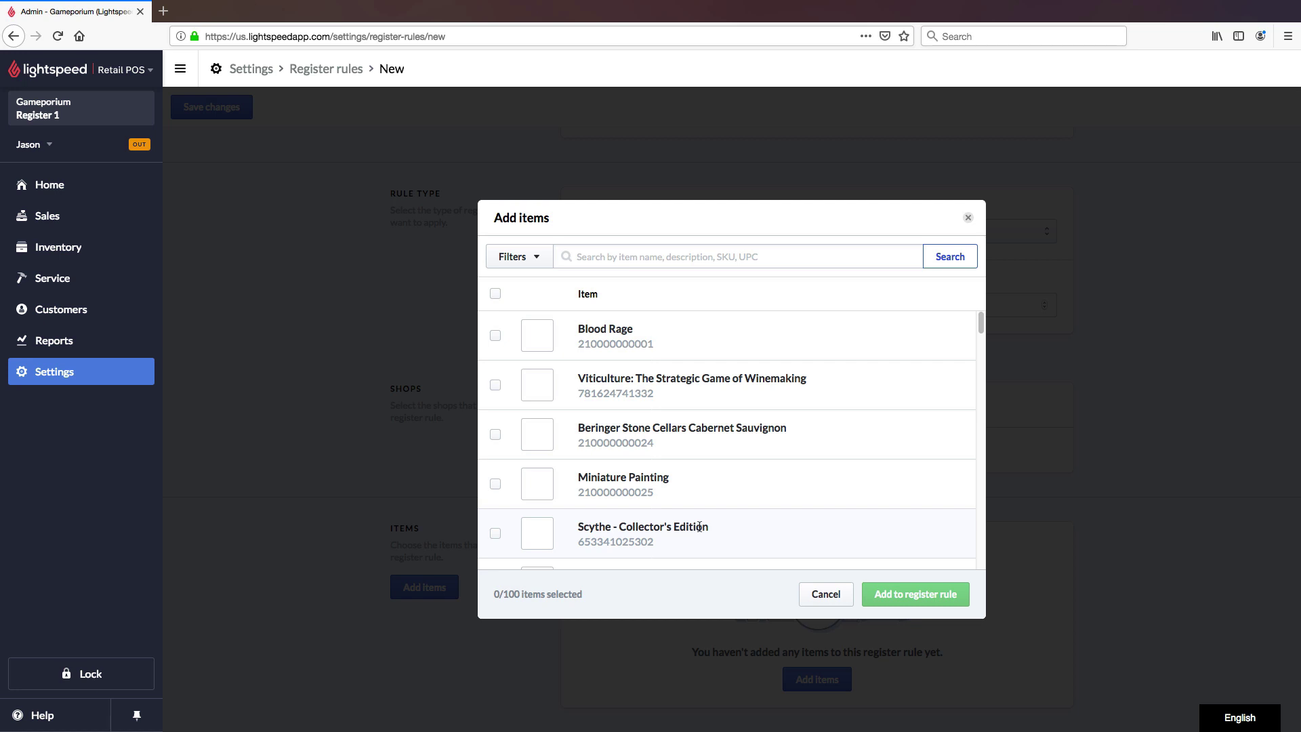
left_click(696, 252)
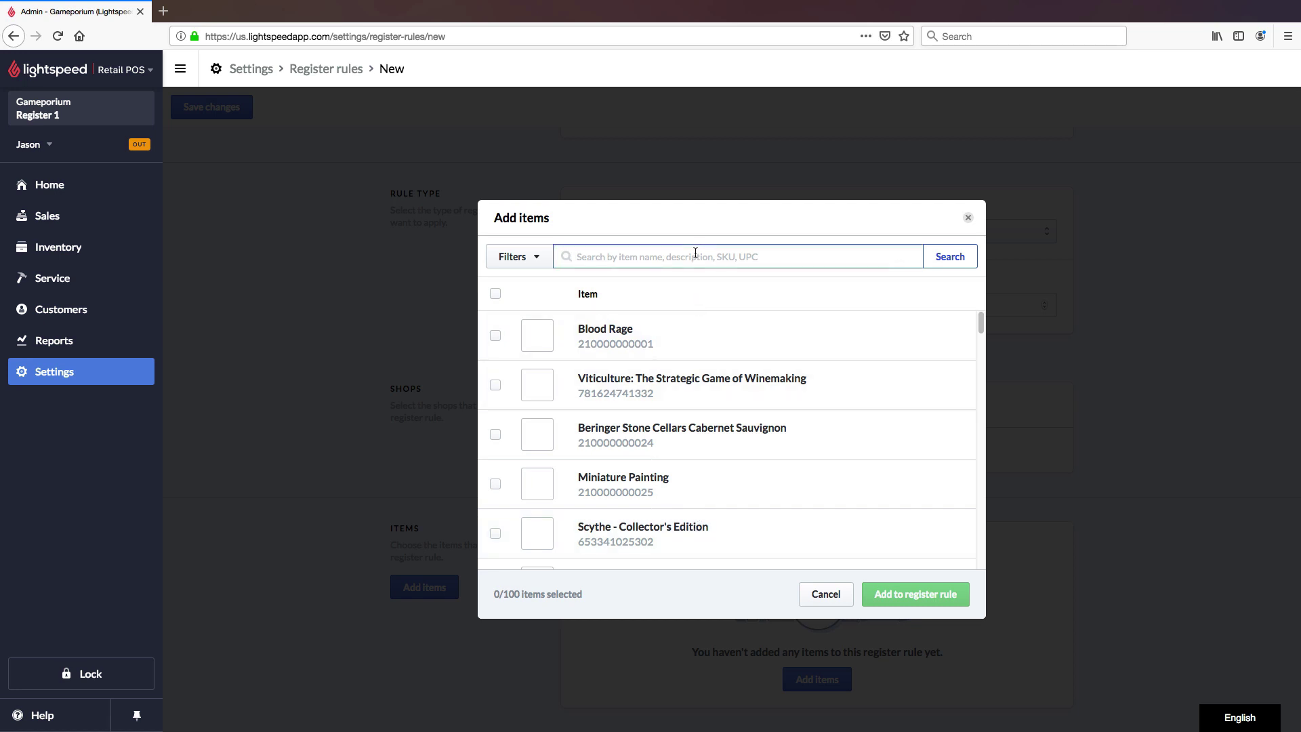
type("cab")
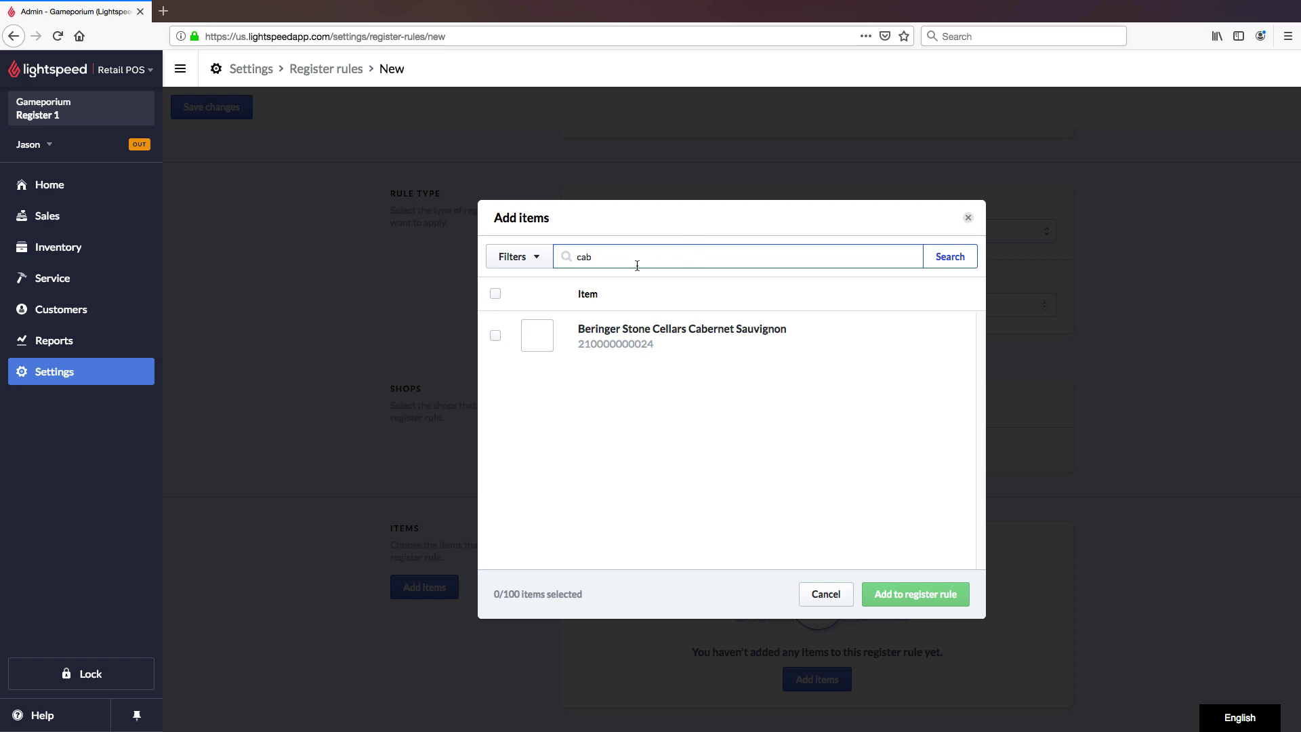
key("BackSpace")
key("BackSpace")
key("BackSpace")
Step: Filter items to the Wine category and select both listed wines
left_click(541, 256)
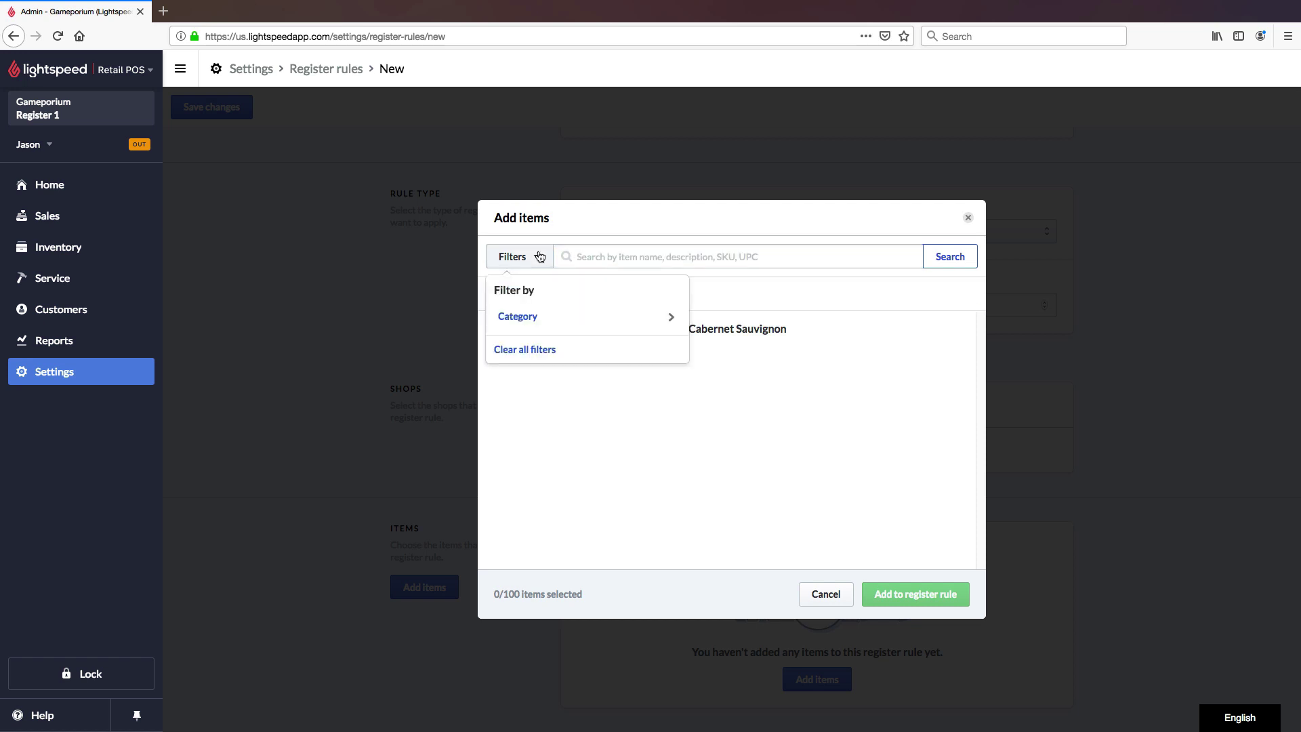
left_click(546, 319)
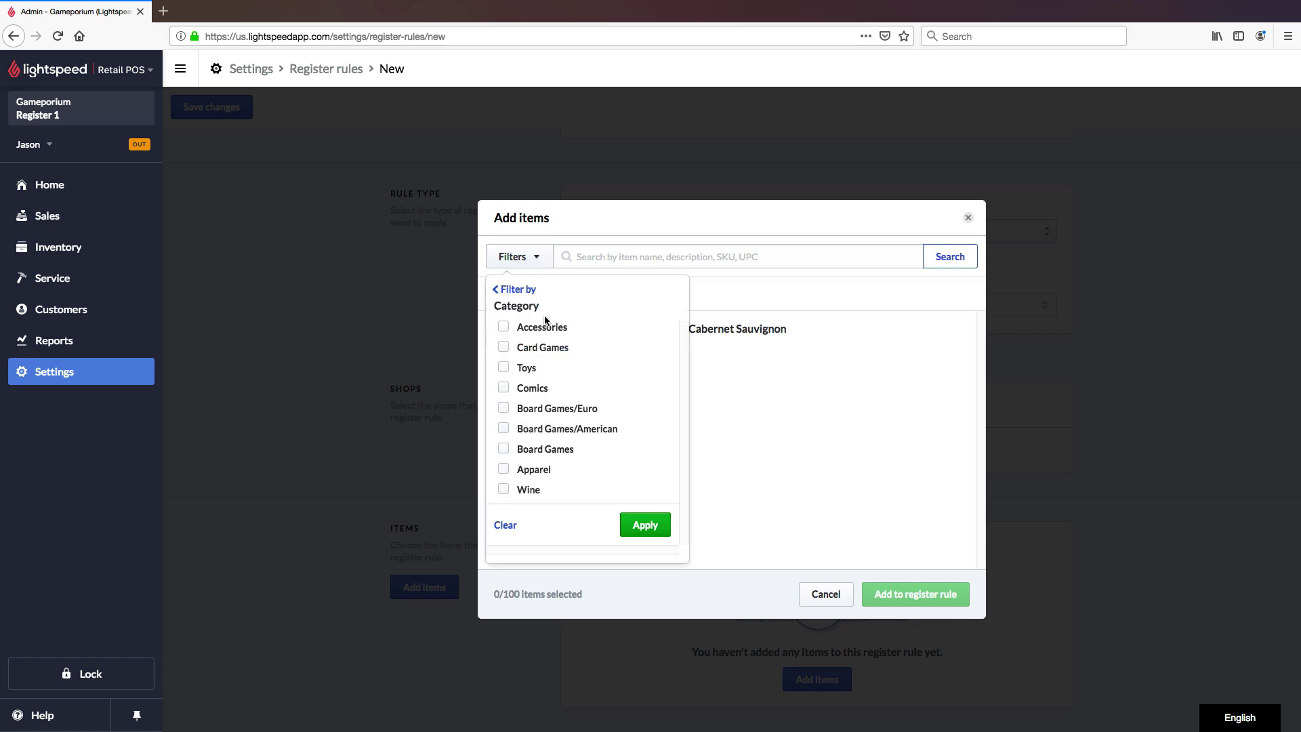
left_click(504, 490)
left_click(638, 525)
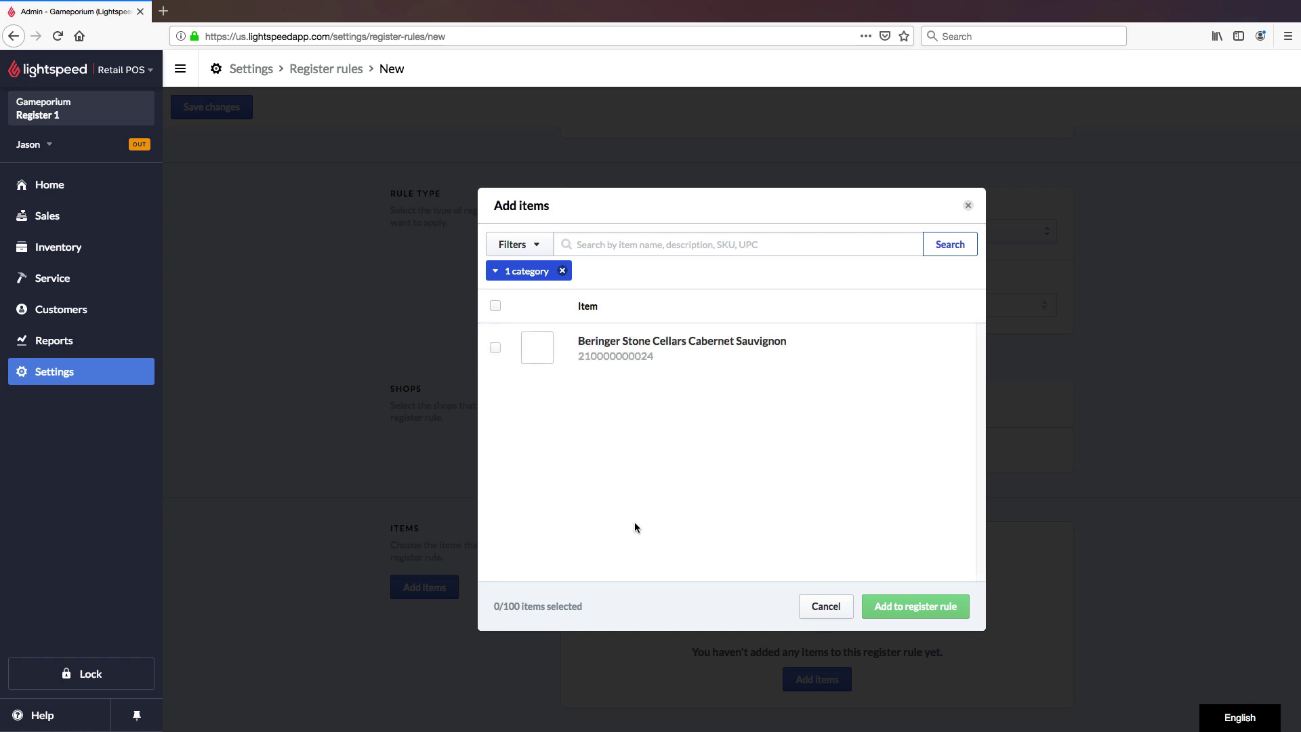
left_click(976, 247)
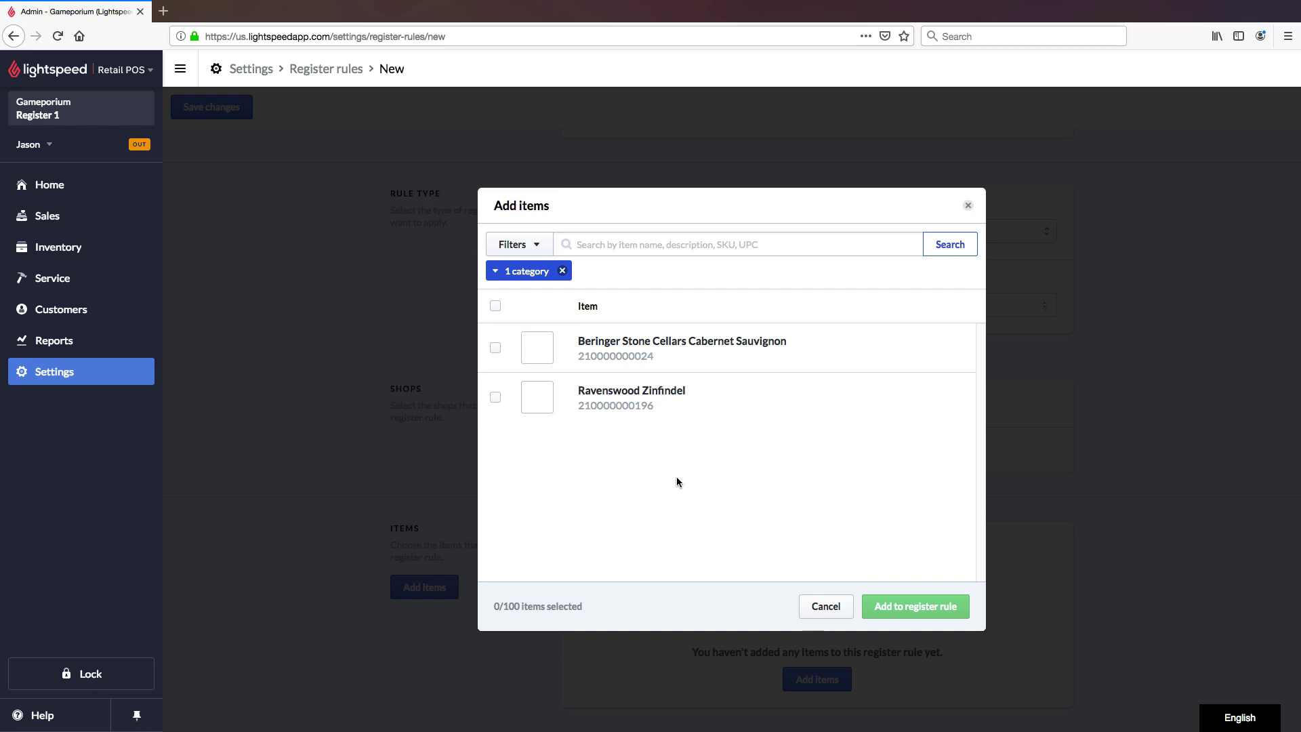
left_click(496, 399)
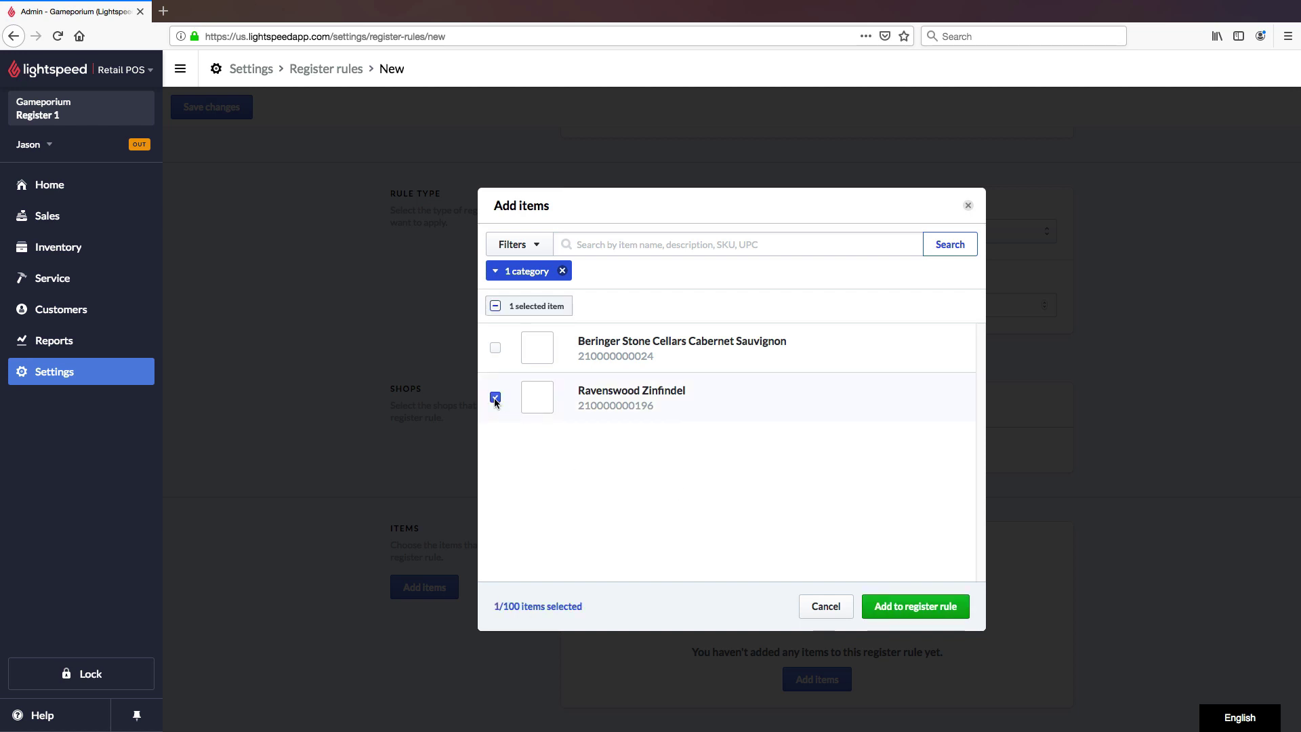
left_click(495, 398)
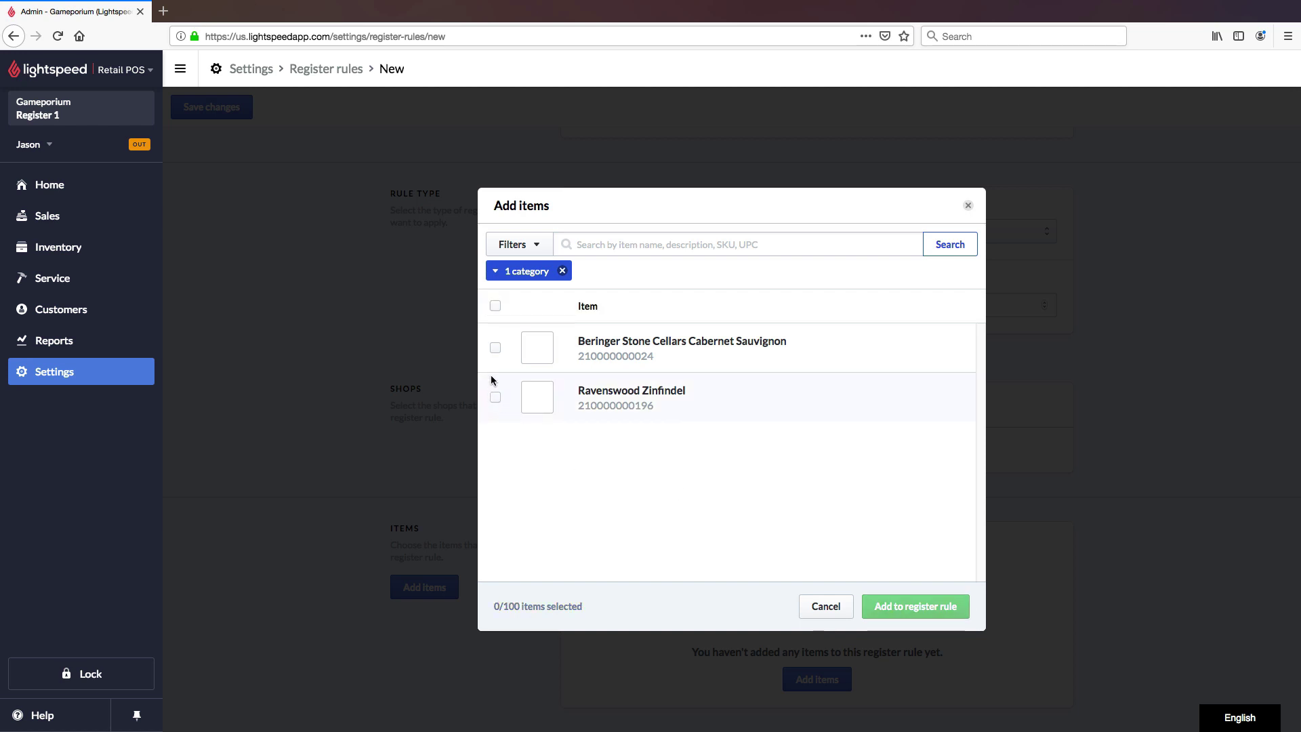
left_click(495, 306)
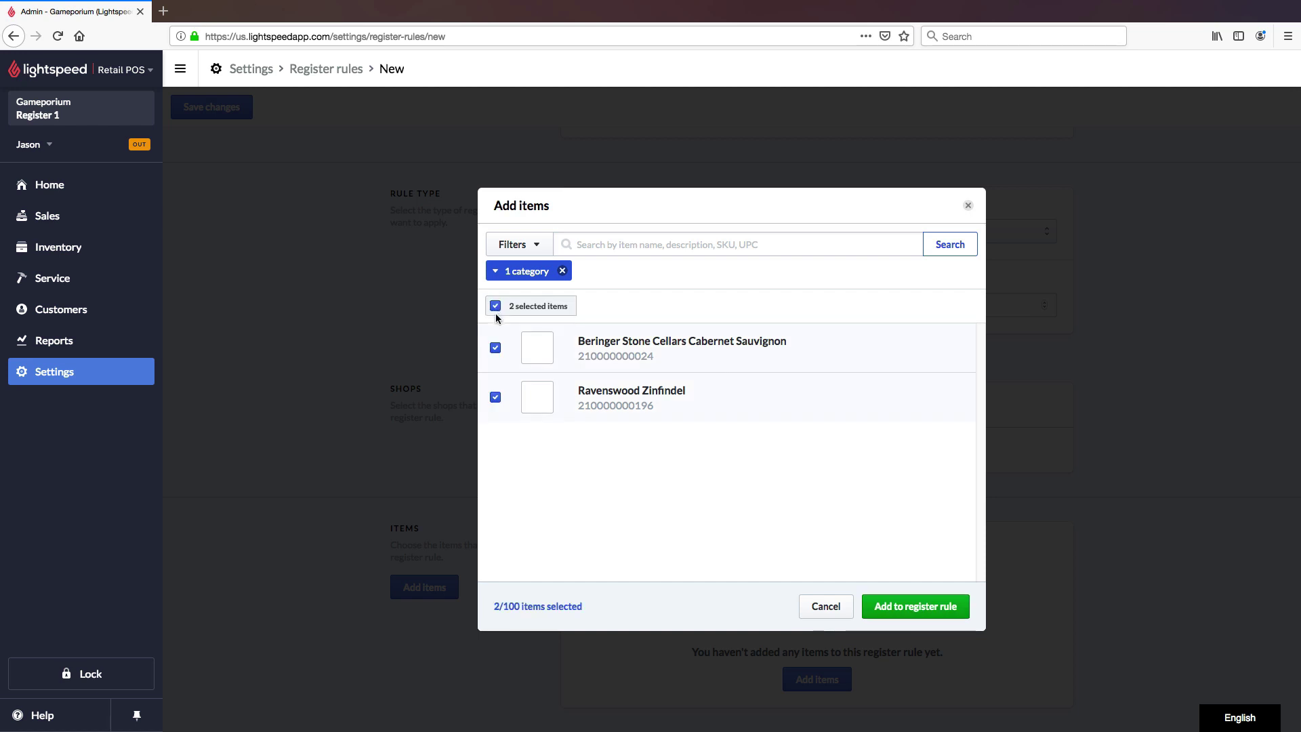
Step: Save the Alcohol rule holding both wines under the 21+ age restriction
left_click(921, 607)
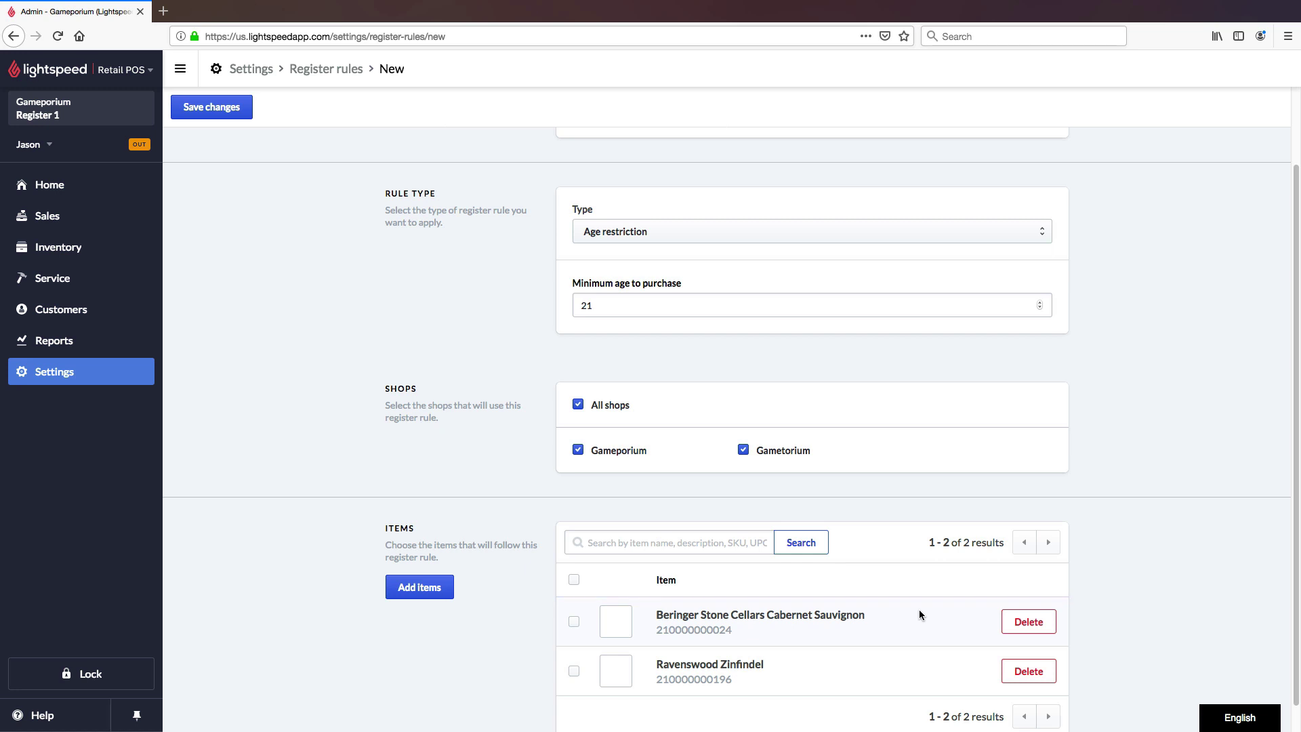
scroll(932, 600, "down", 1)
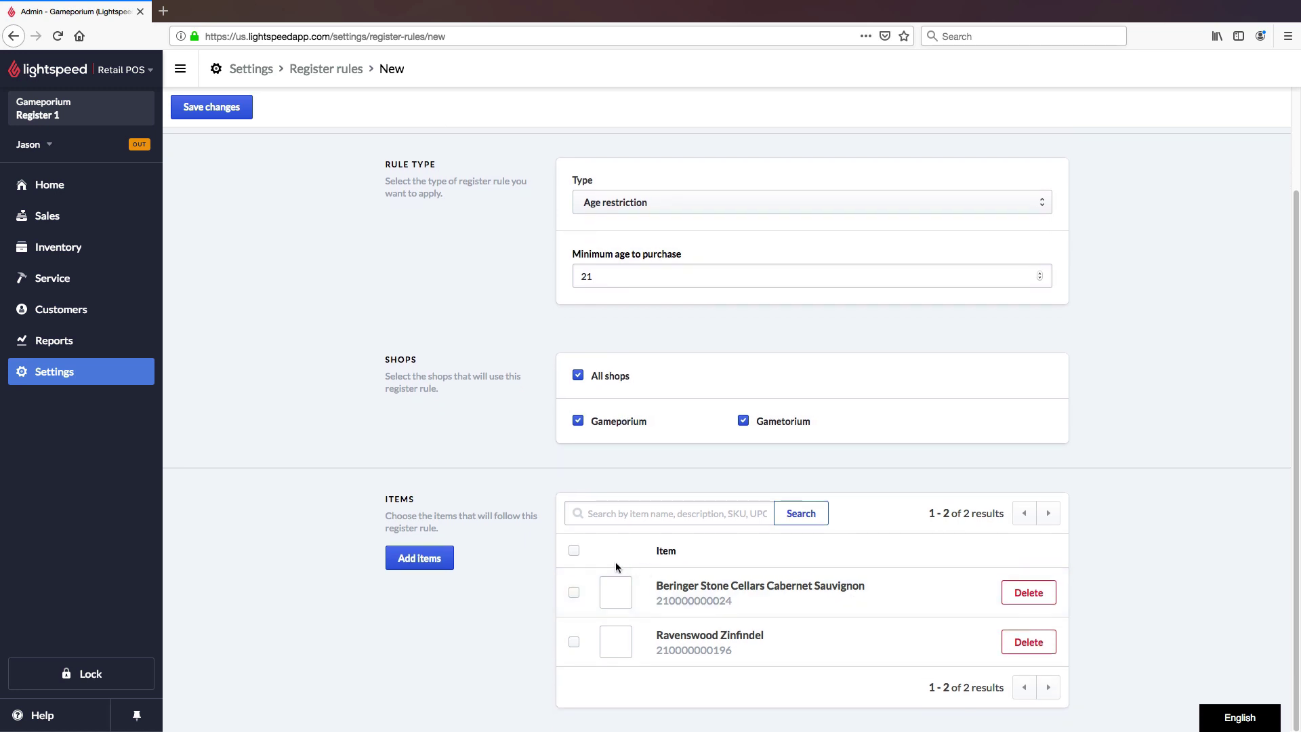
left_click(575, 552)
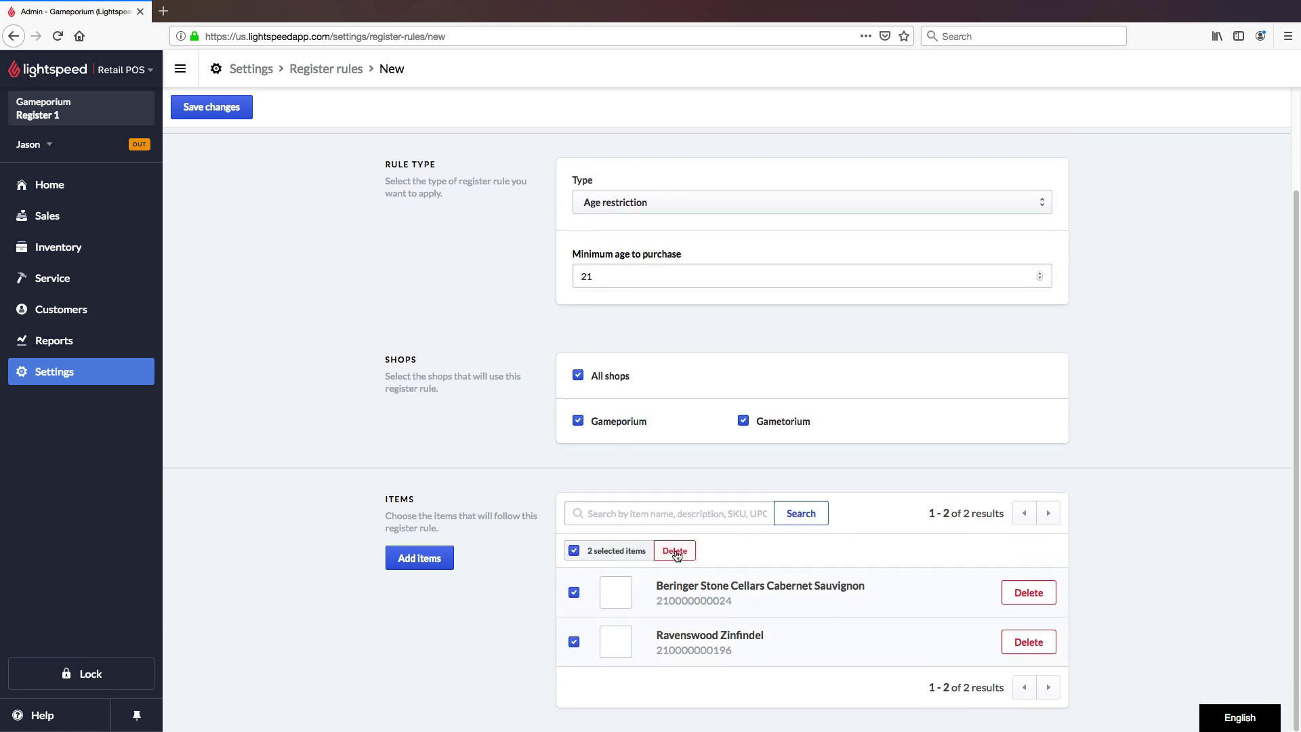
left_click(574, 552)
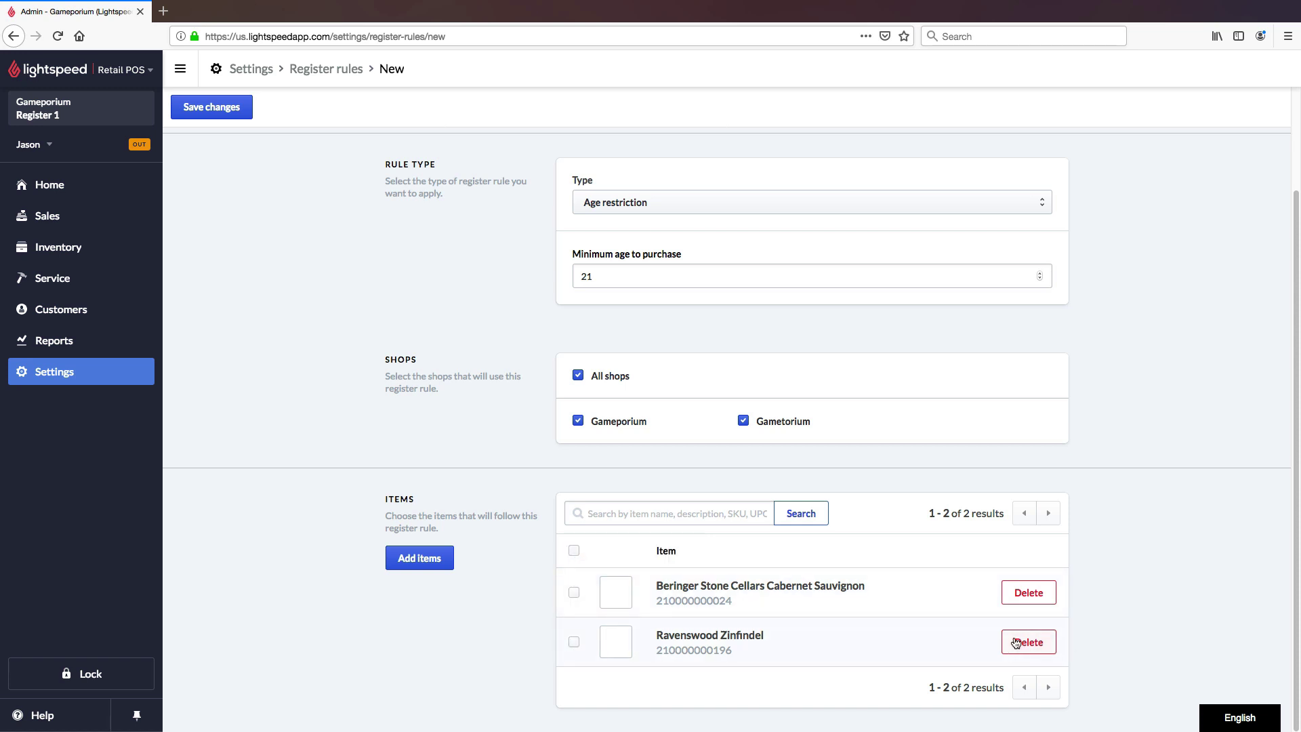
scroll(950, 618, "up", 4)
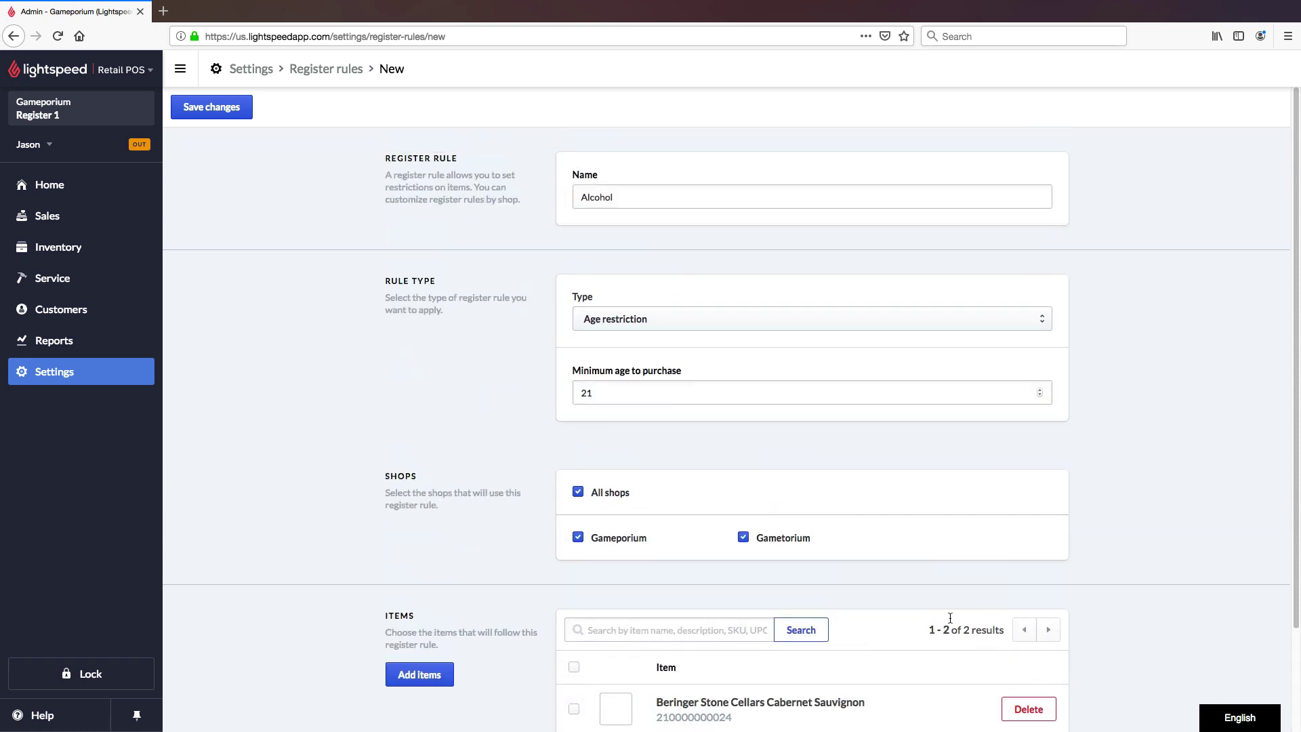
left_click(234, 115)
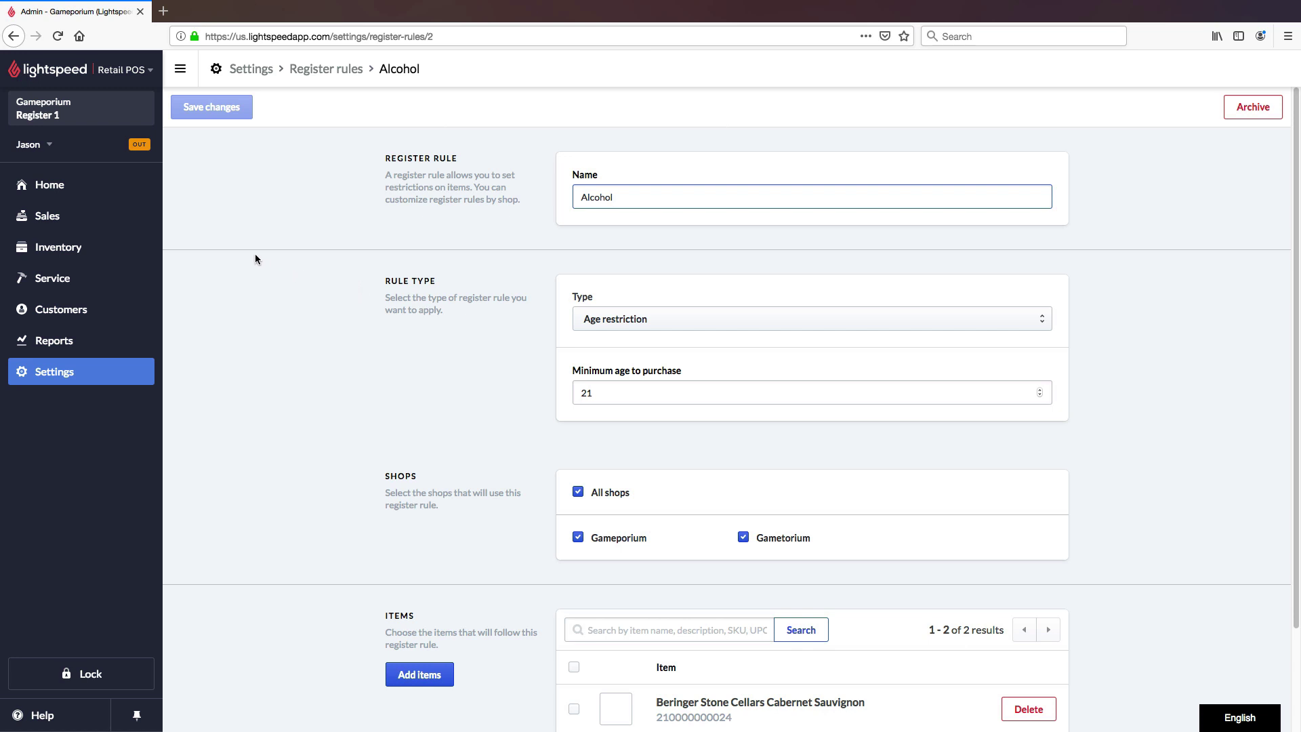
Step: Start a new sale on the register and search the Item field for 'beer'
left_click(112, 218)
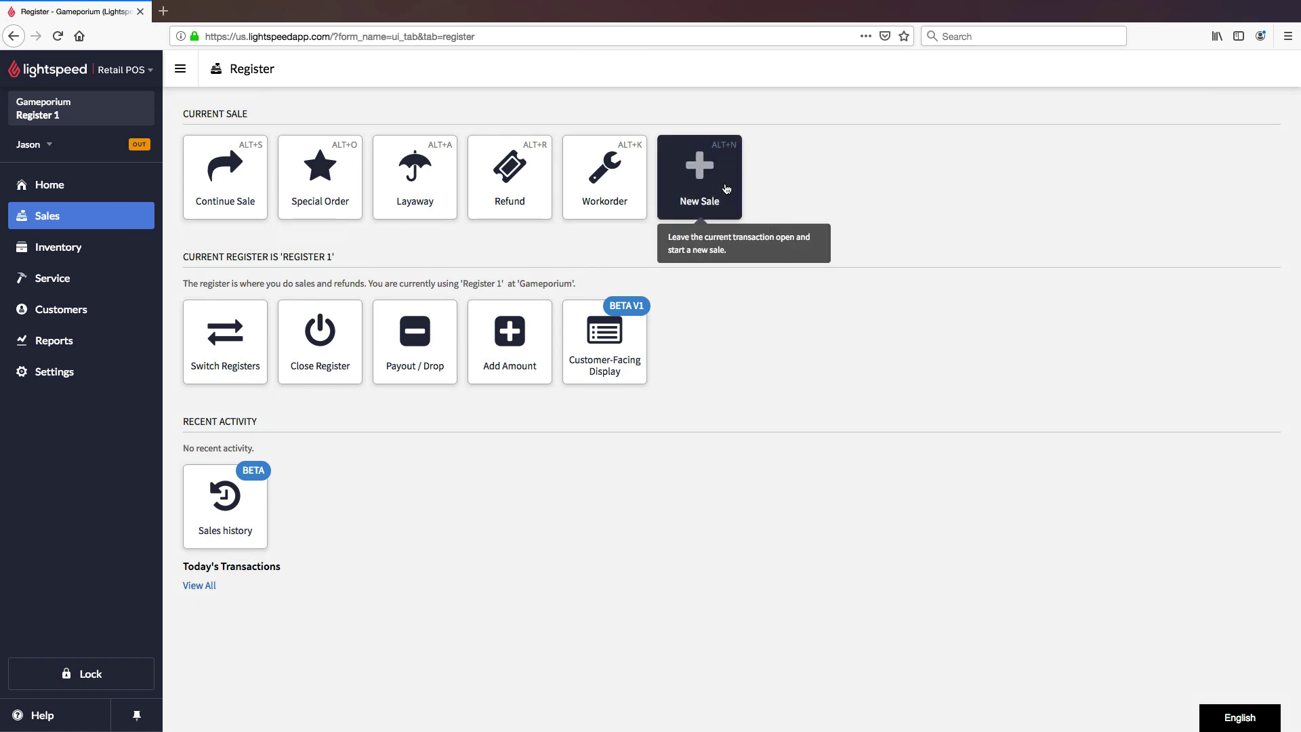
left_click(726, 189)
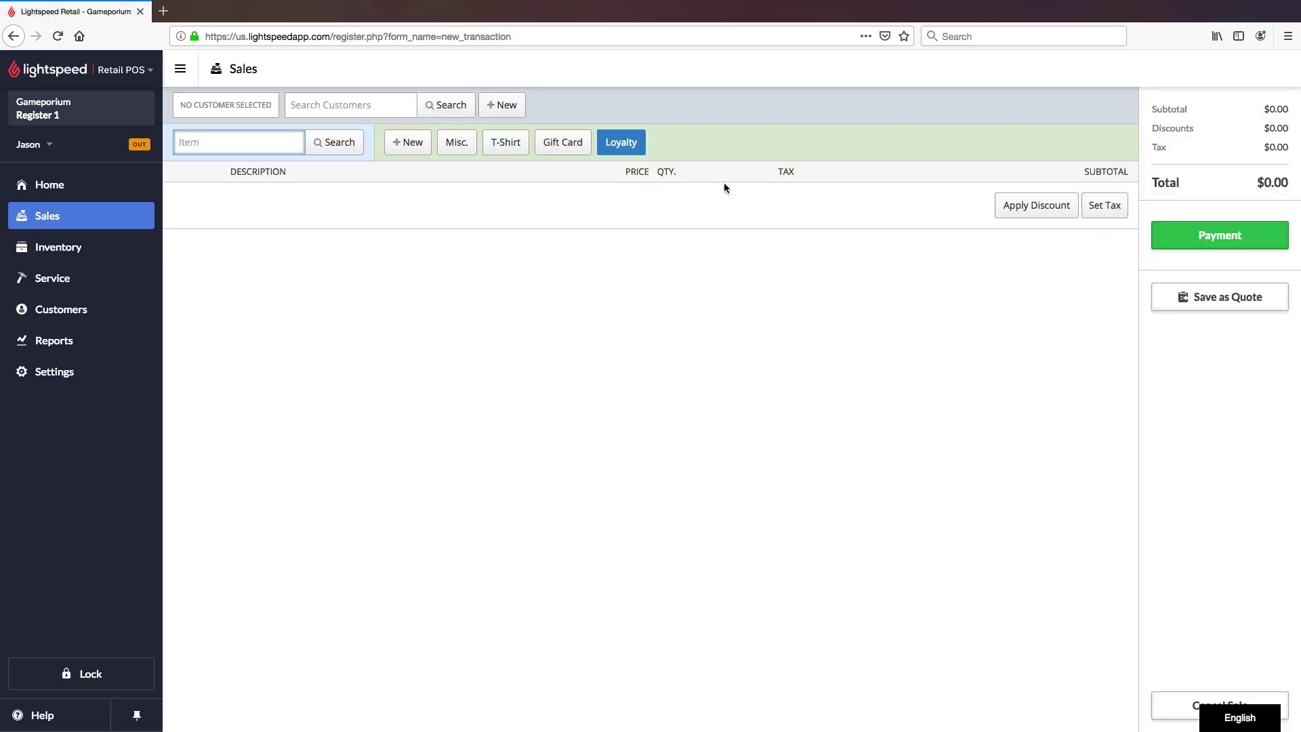
type("beer")
key("Return")
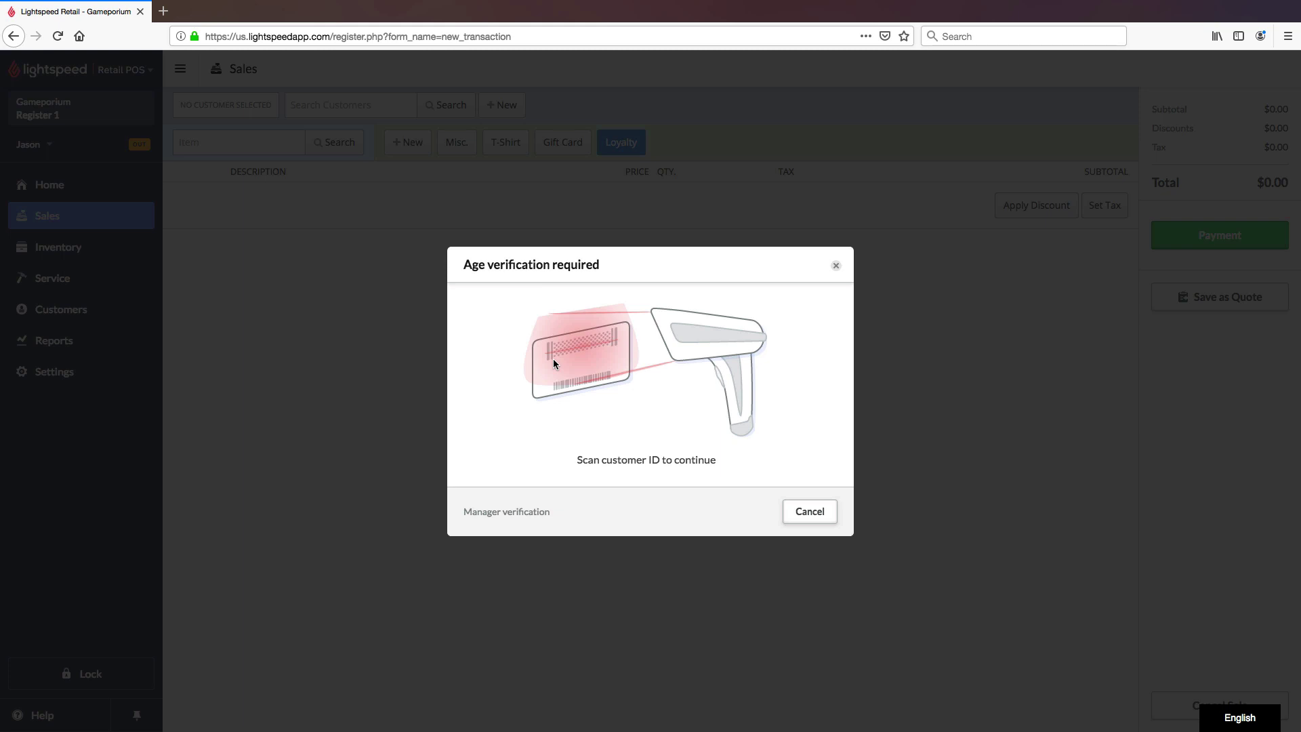
Step: Switch to manager verification, choose Passport, and set birth year 1993, day 31
left_click(536, 520)
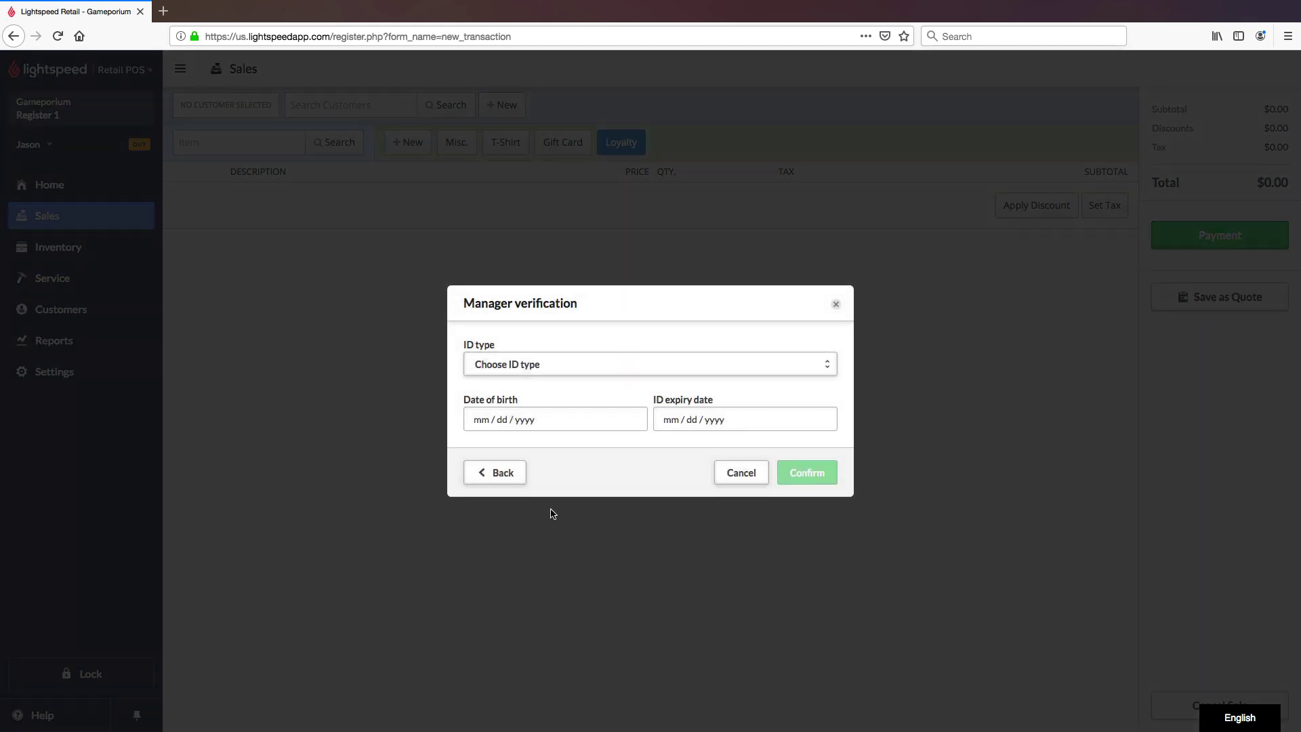
left_click(824, 365)
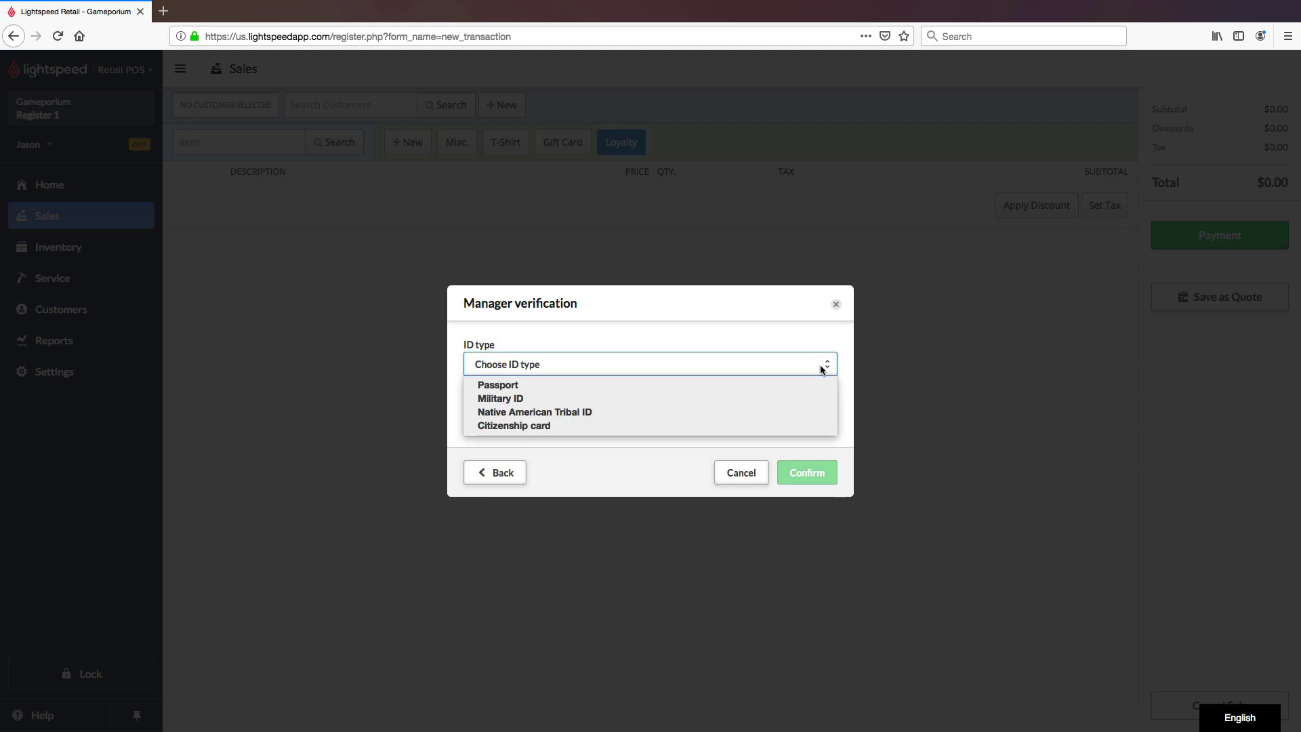
left_click(808, 385)
left_click(617, 418)
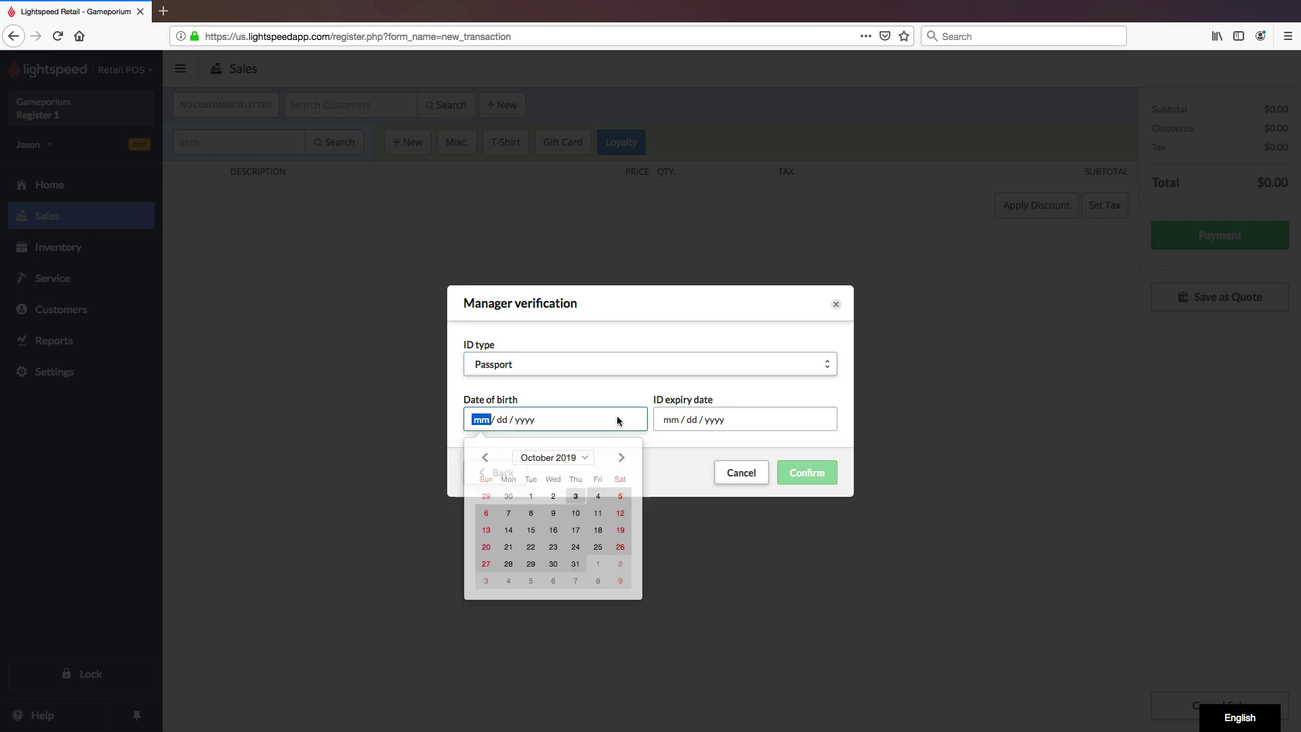
left_click(584, 458)
scroll(576, 522, "up", 20)
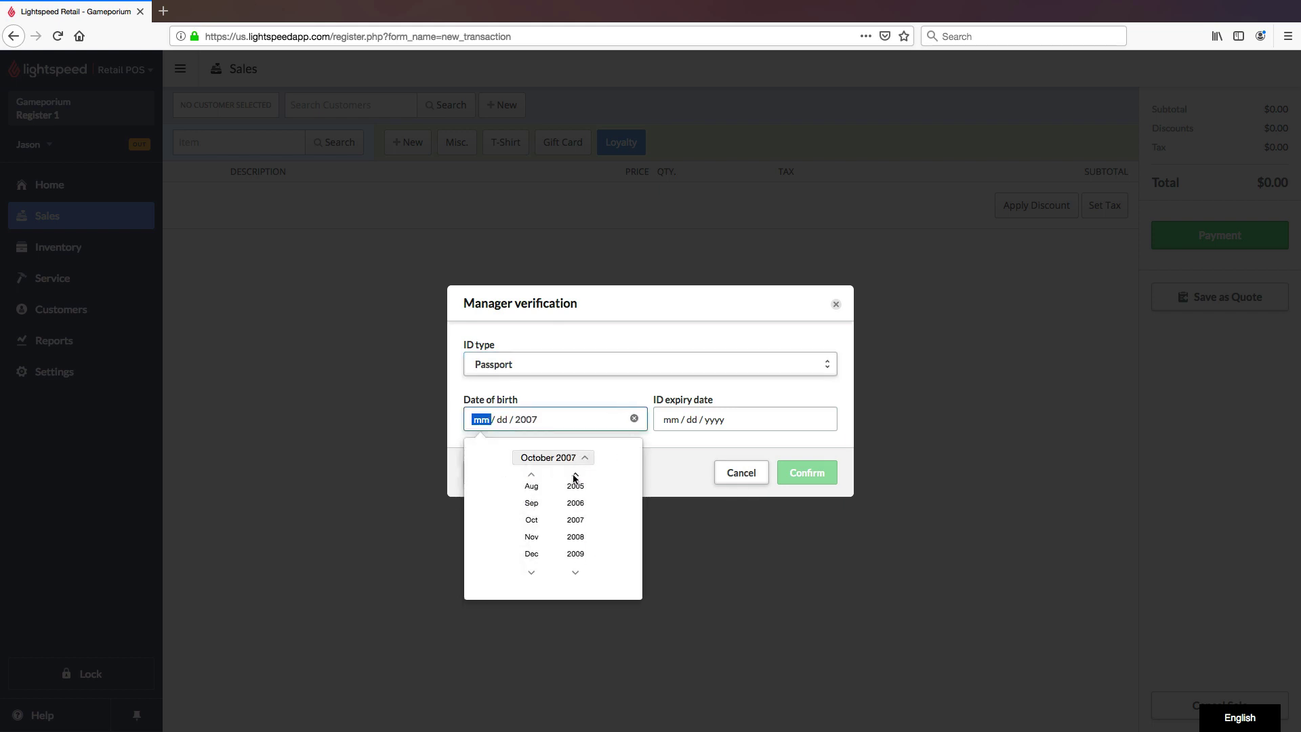
left_click(500, 421)
type("31")
left_click(688, 419)
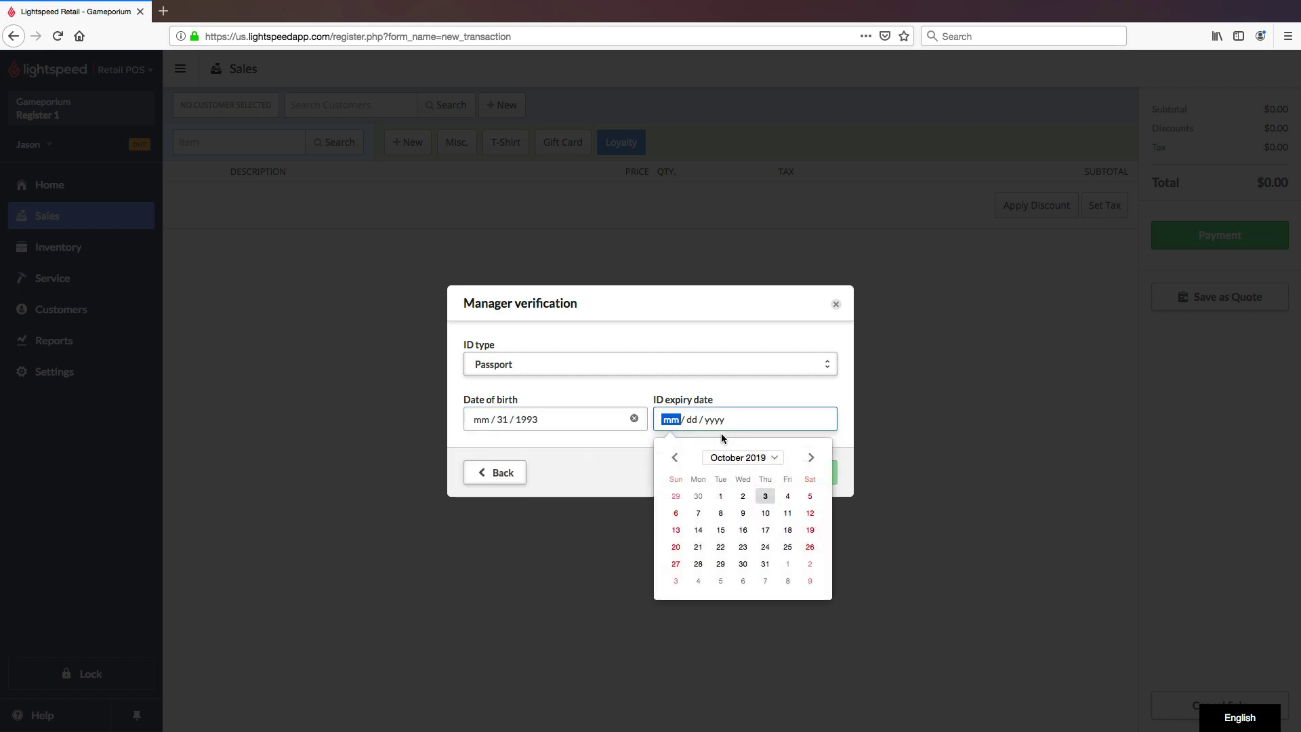
left_click(765, 496)
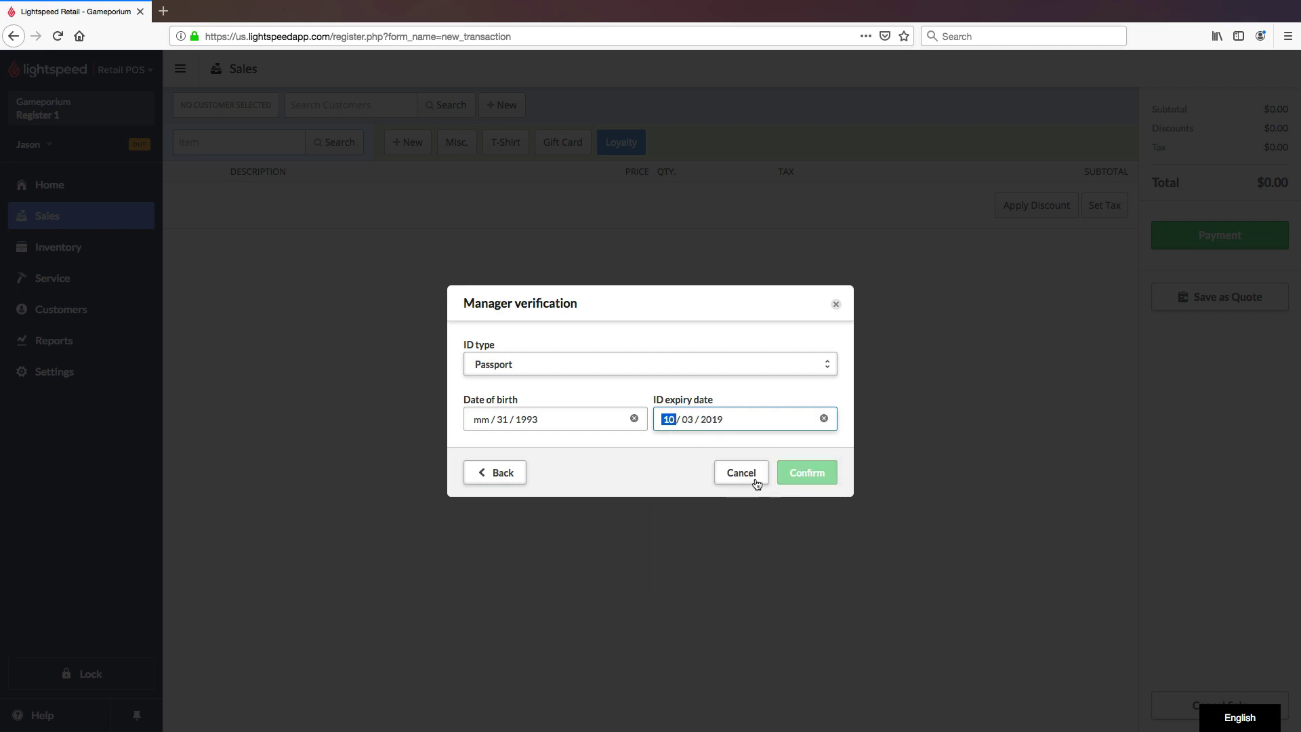
left_click(688, 420)
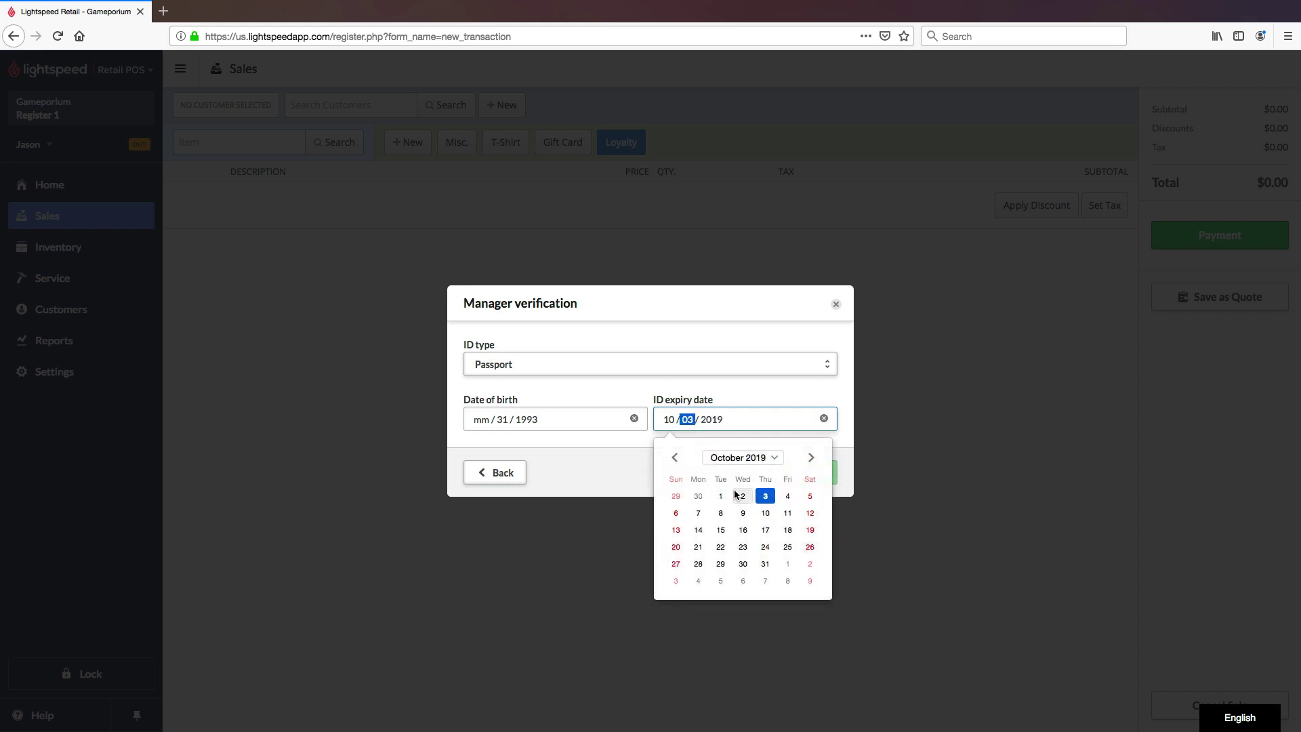
left_click(740, 497)
left_click(663, 448)
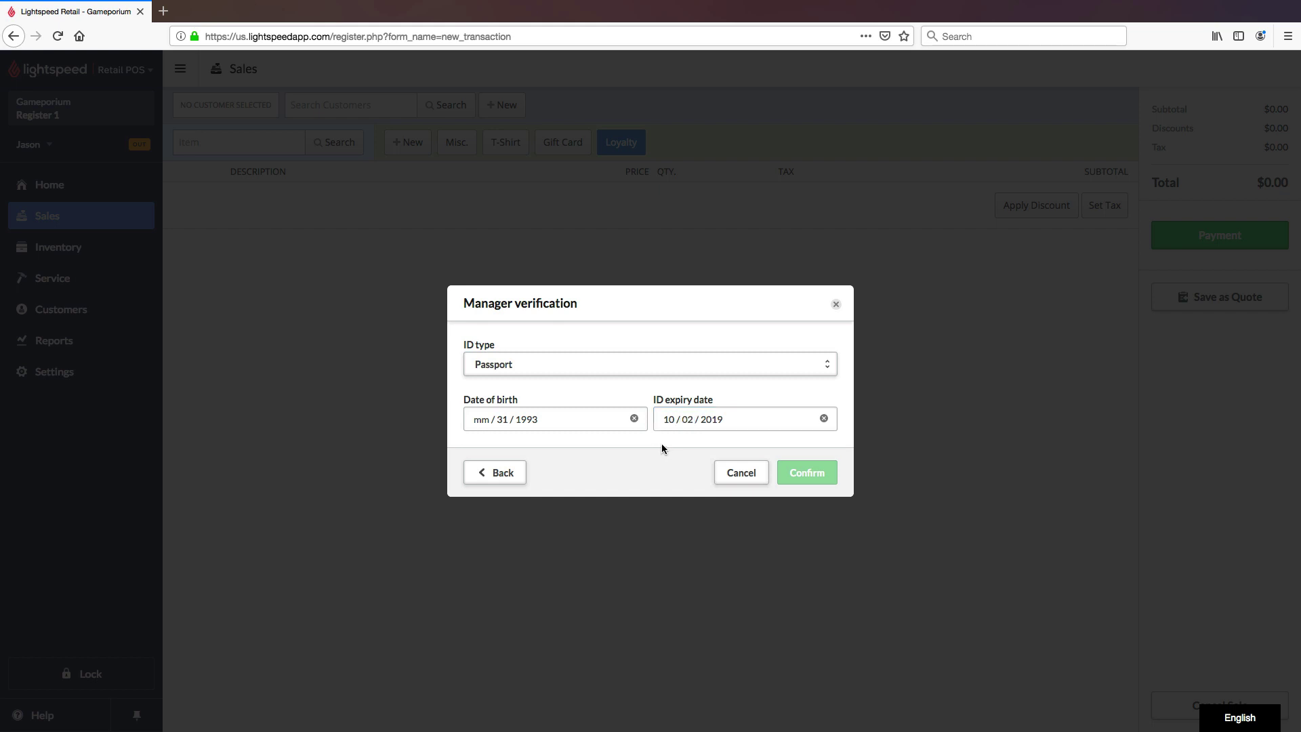
left_click(494, 423)
type("10")
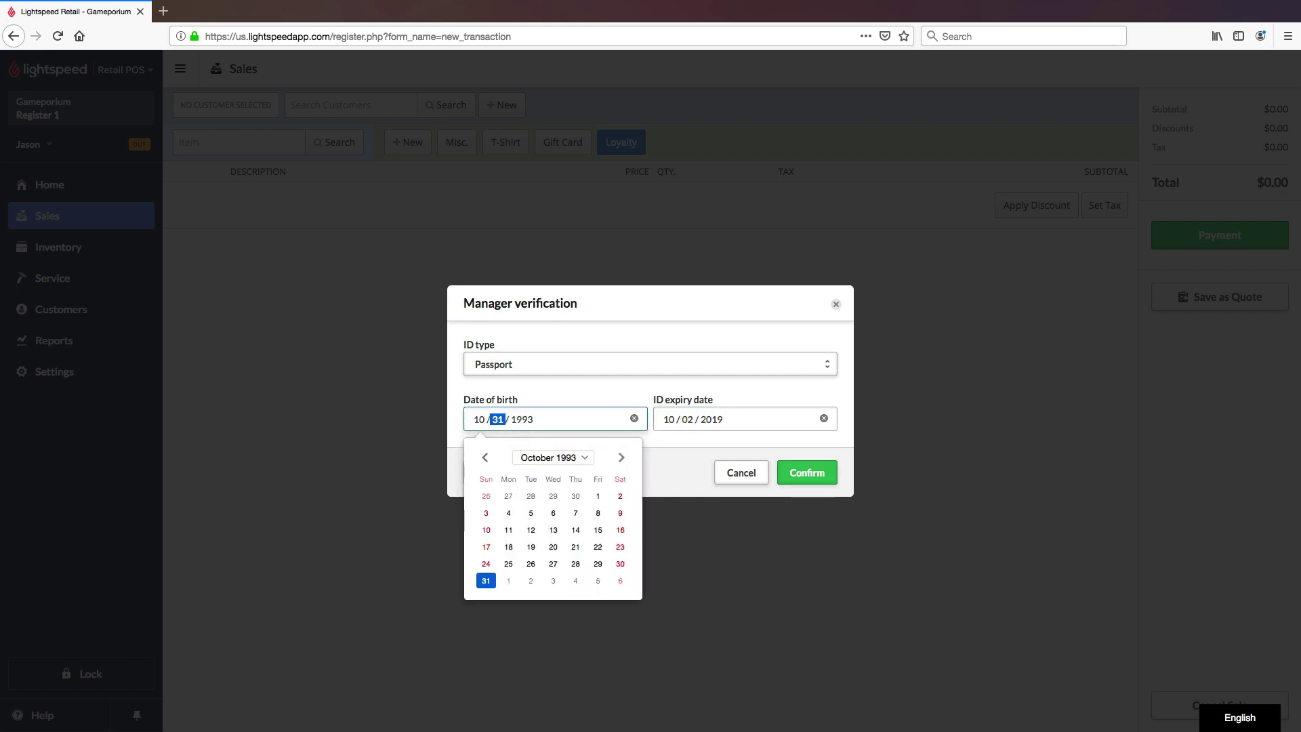
left_click(687, 452)
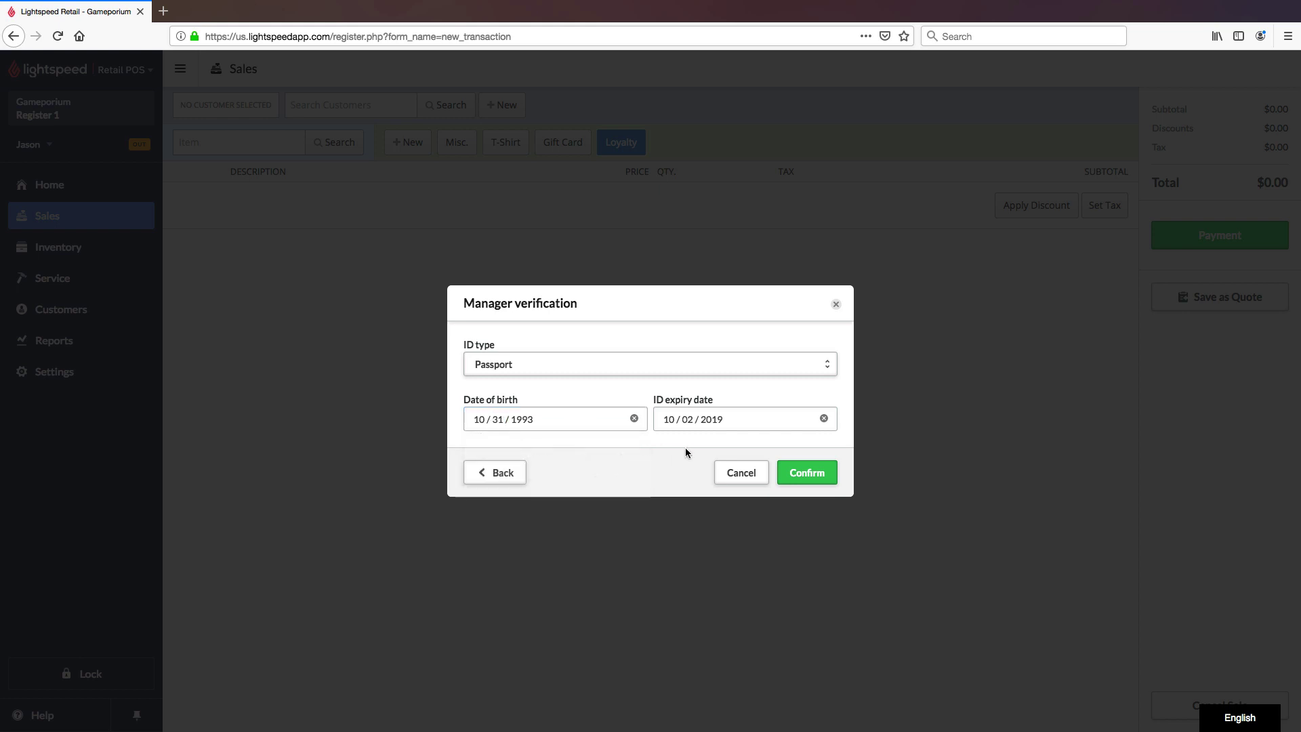
left_click(818, 477)
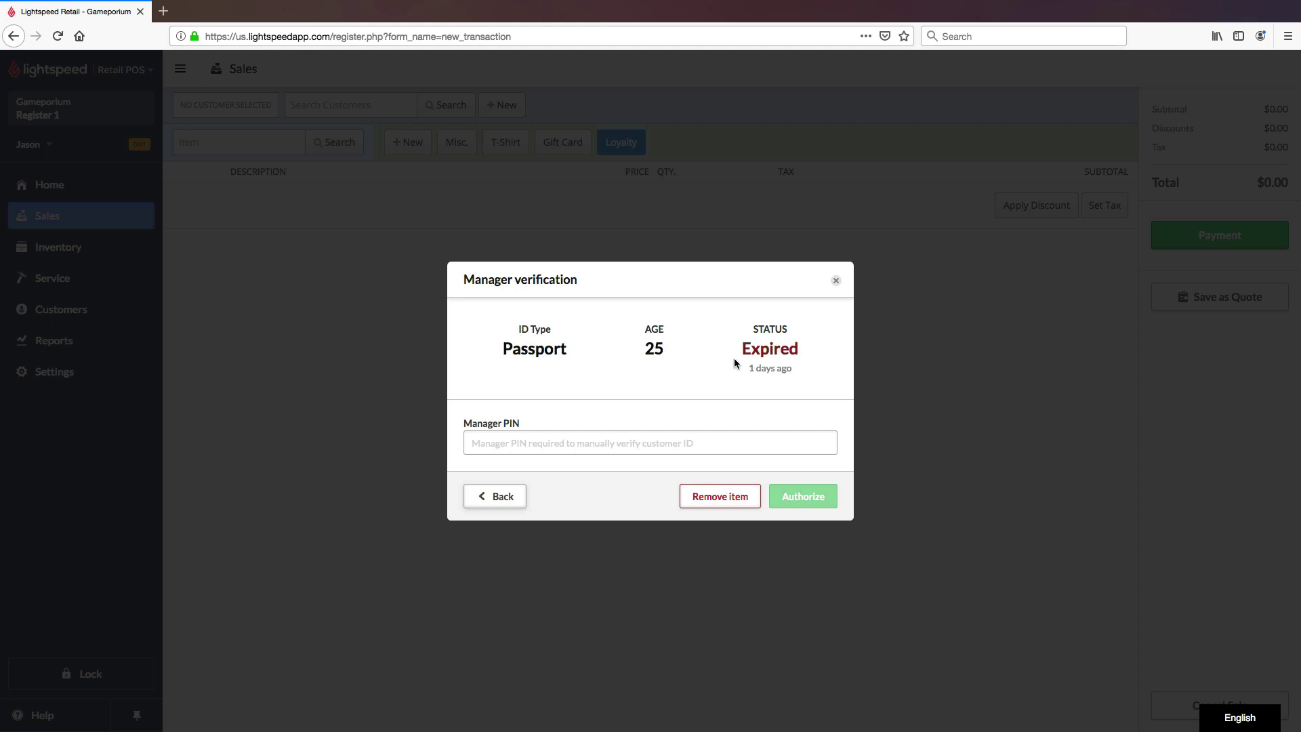
Step: Enter the manager PIN and authorize the expired passport
left_click(729, 442)
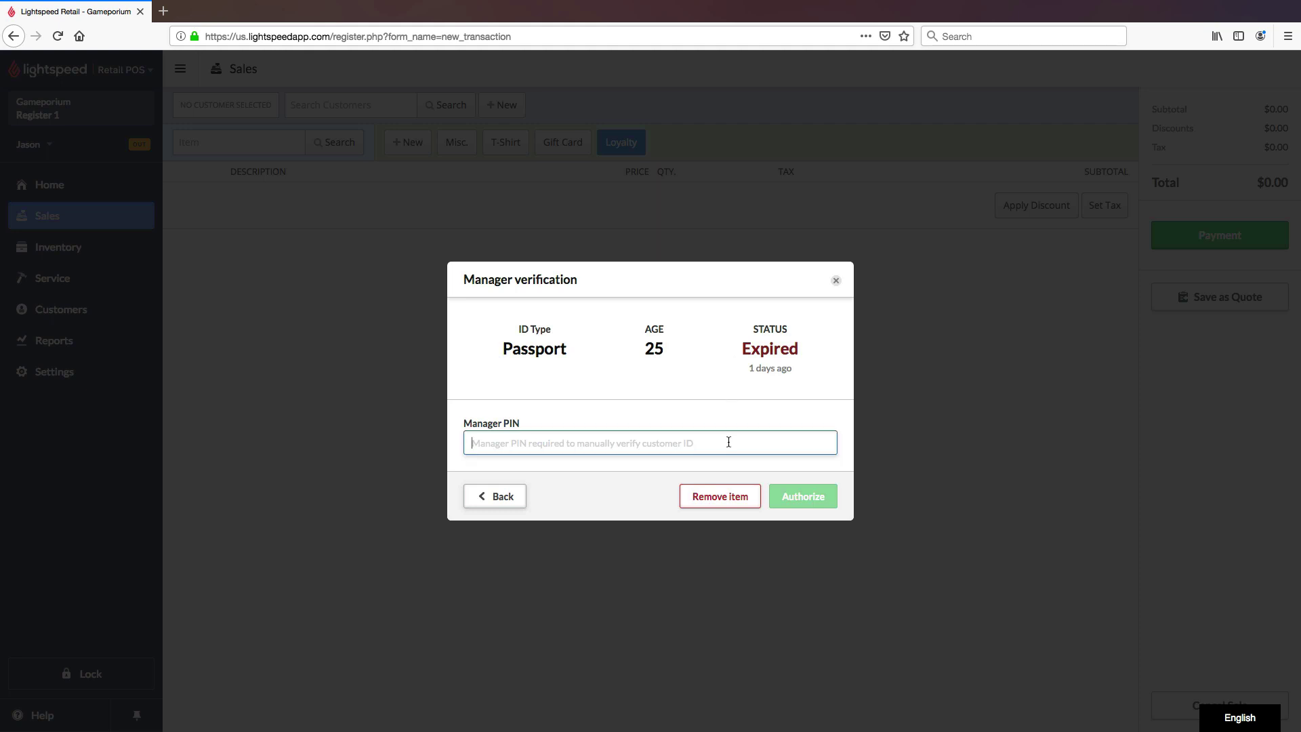
type("1234")
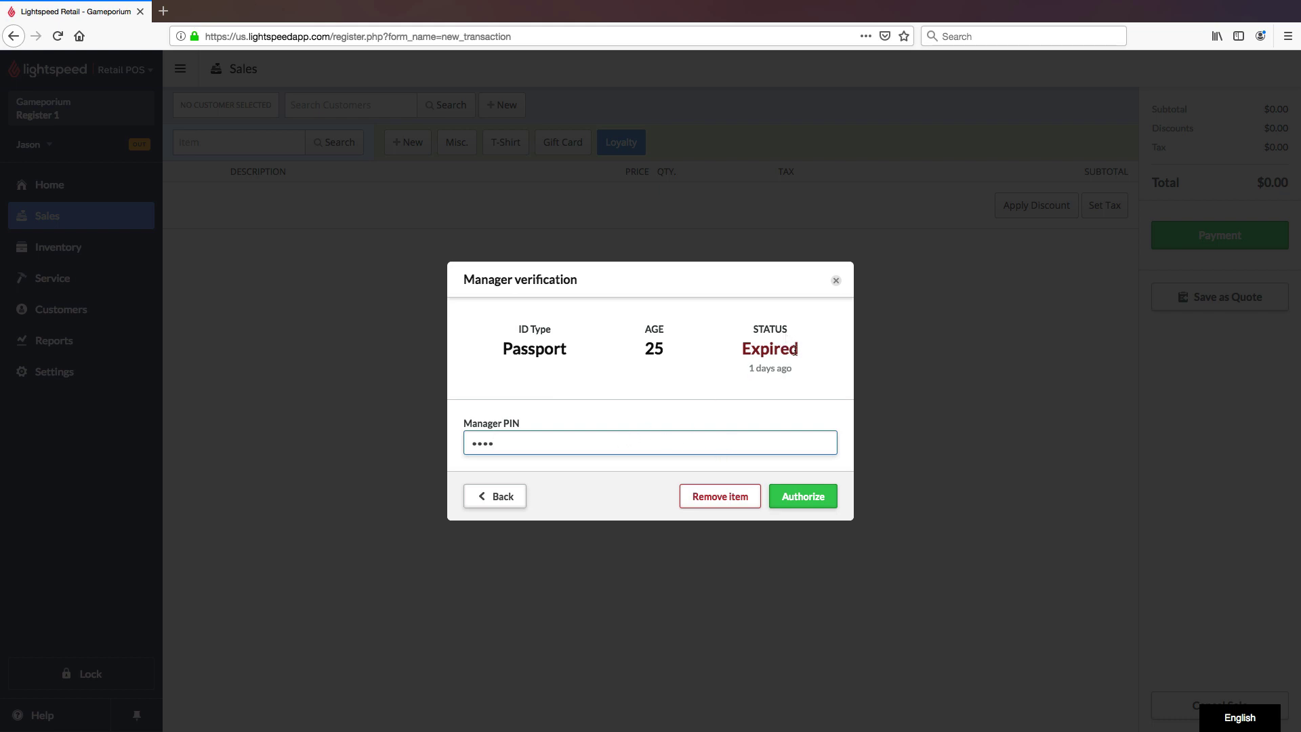
left_click(803, 496)
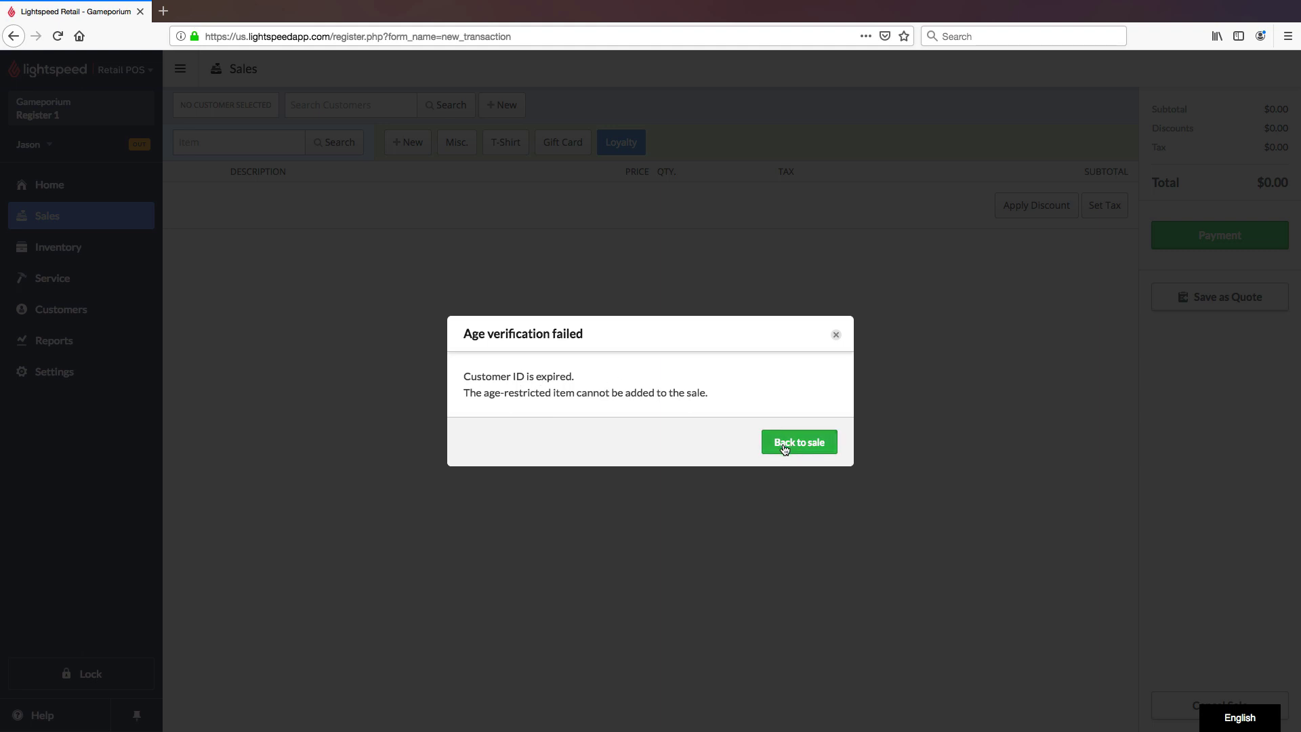
Step: Dismiss the failure notice and search the Item field for 'cigar'
left_click(784, 445)
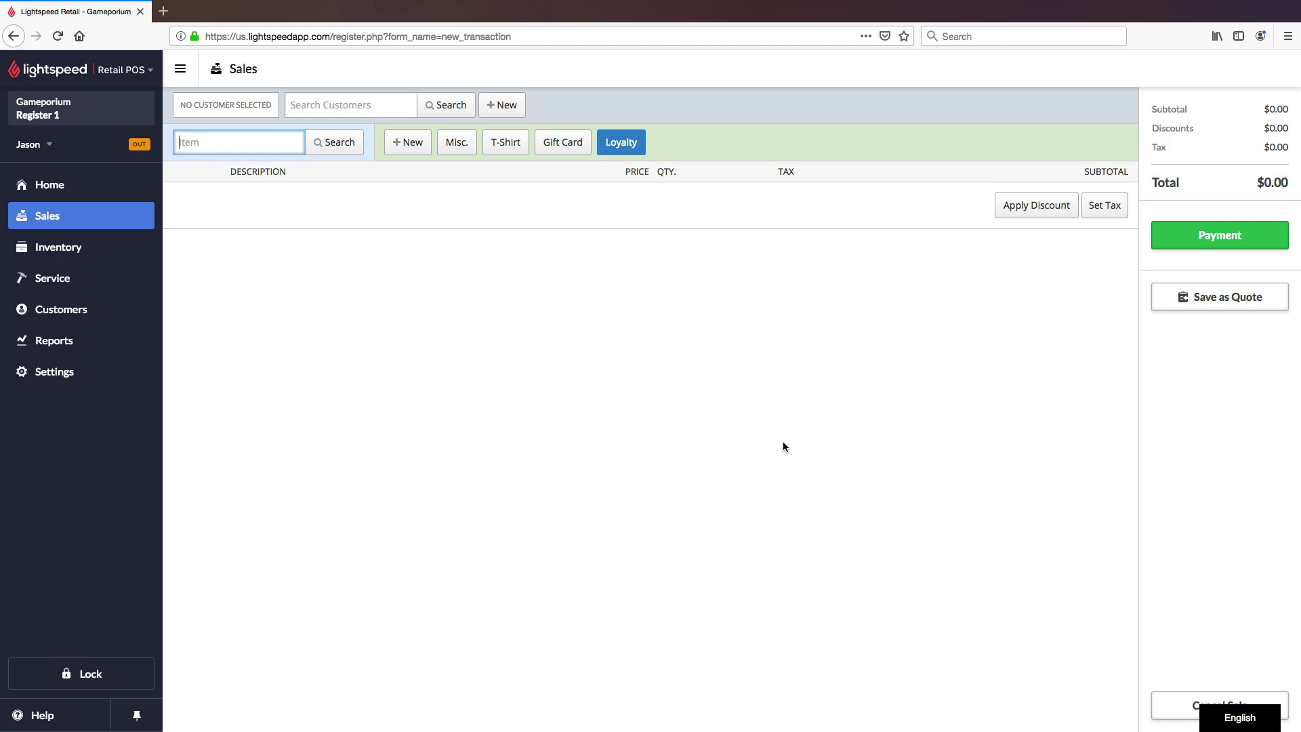
type("cigar")
key("Return")
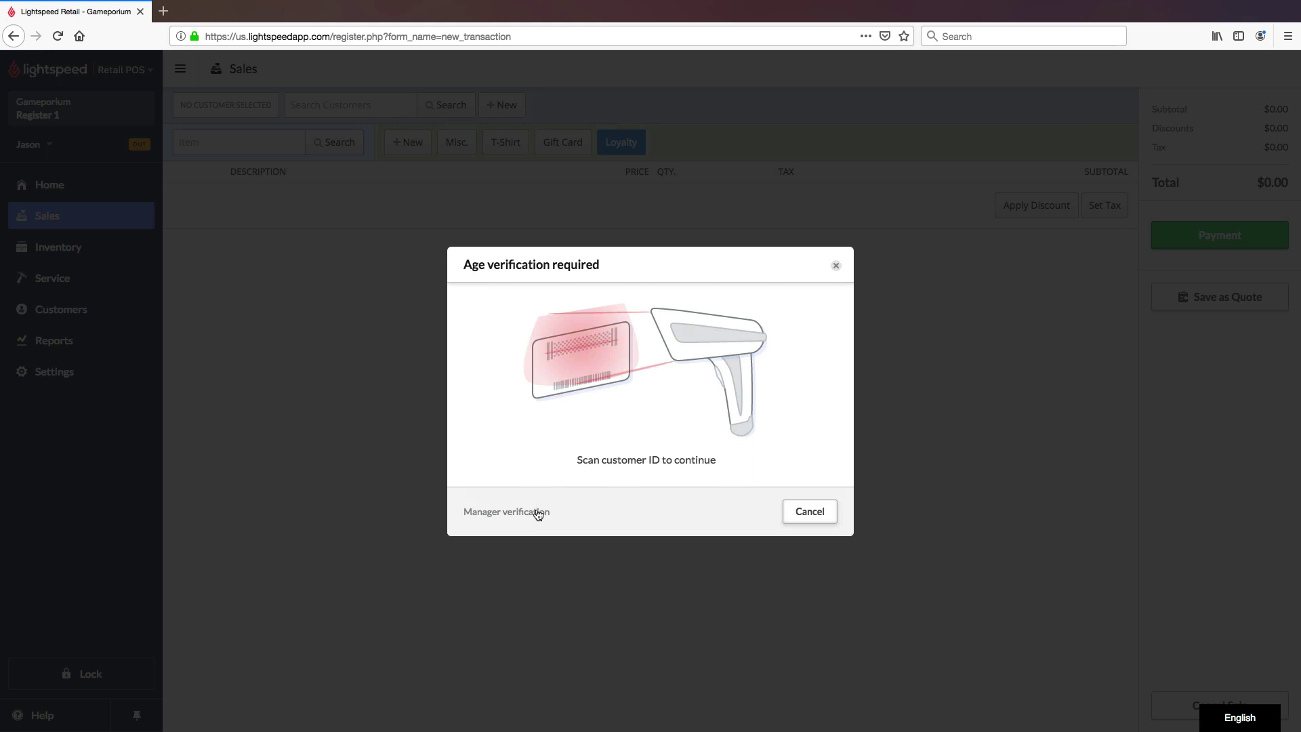
left_click(538, 513)
left_click(581, 366)
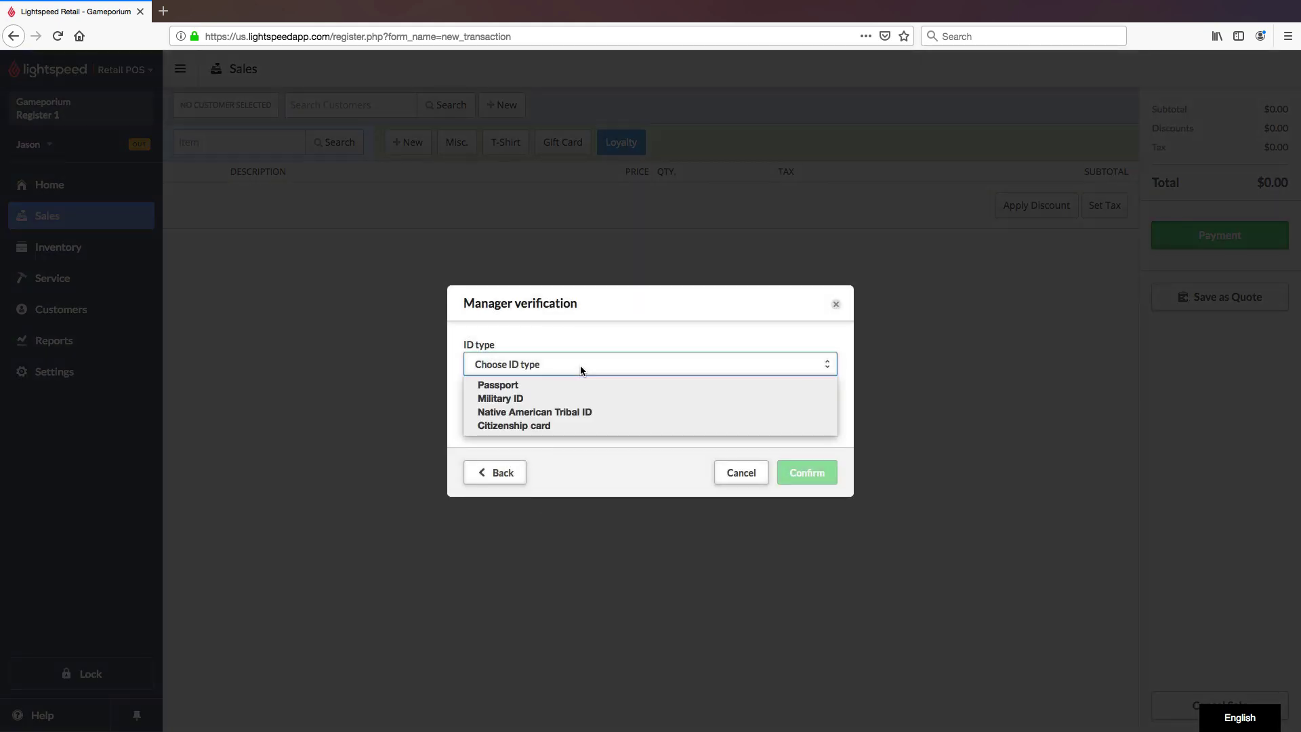
left_click(578, 383)
left_click(555, 415)
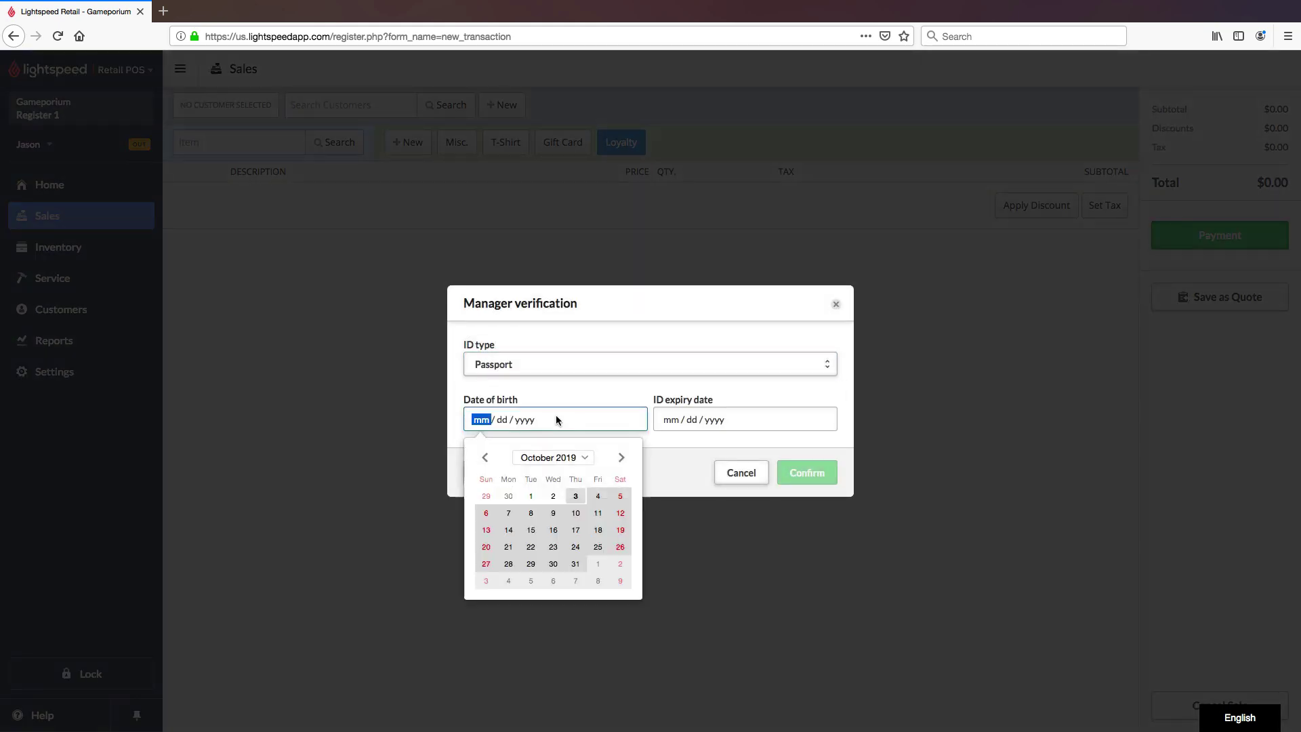
type("10311993")
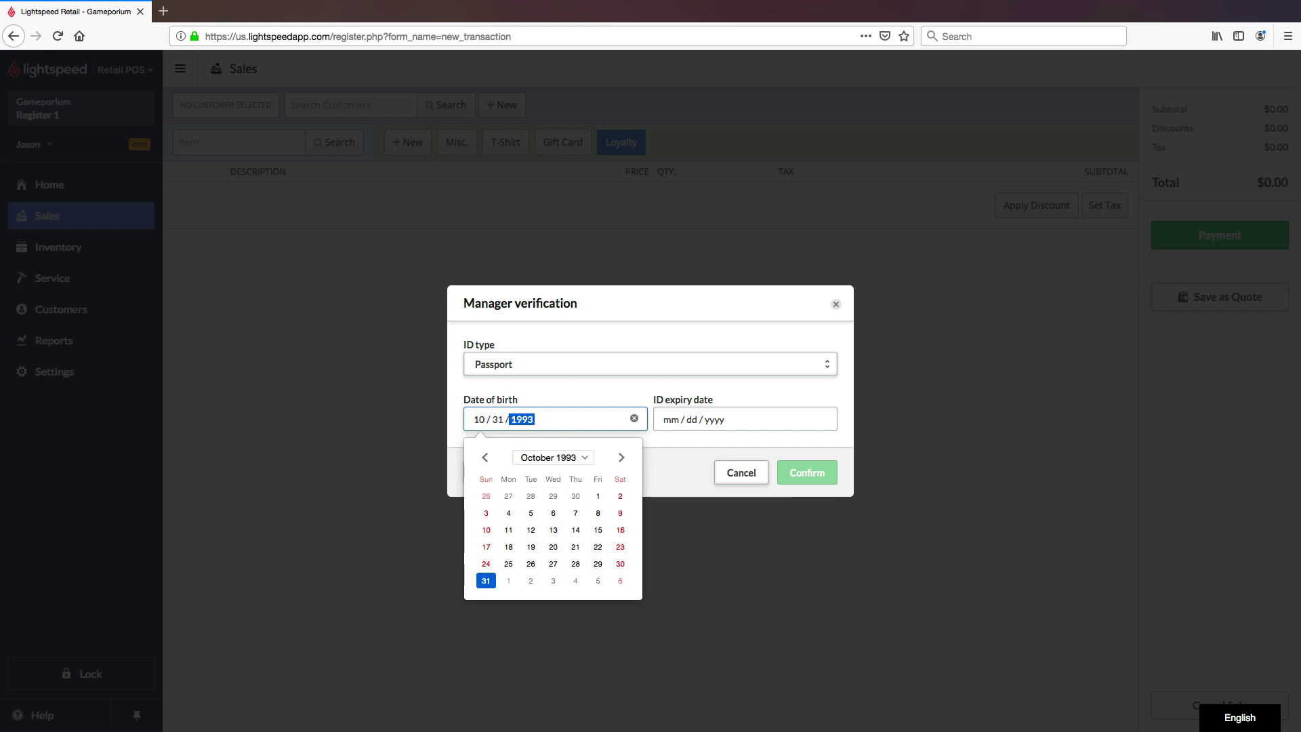
key("Tab")
type("10312022")
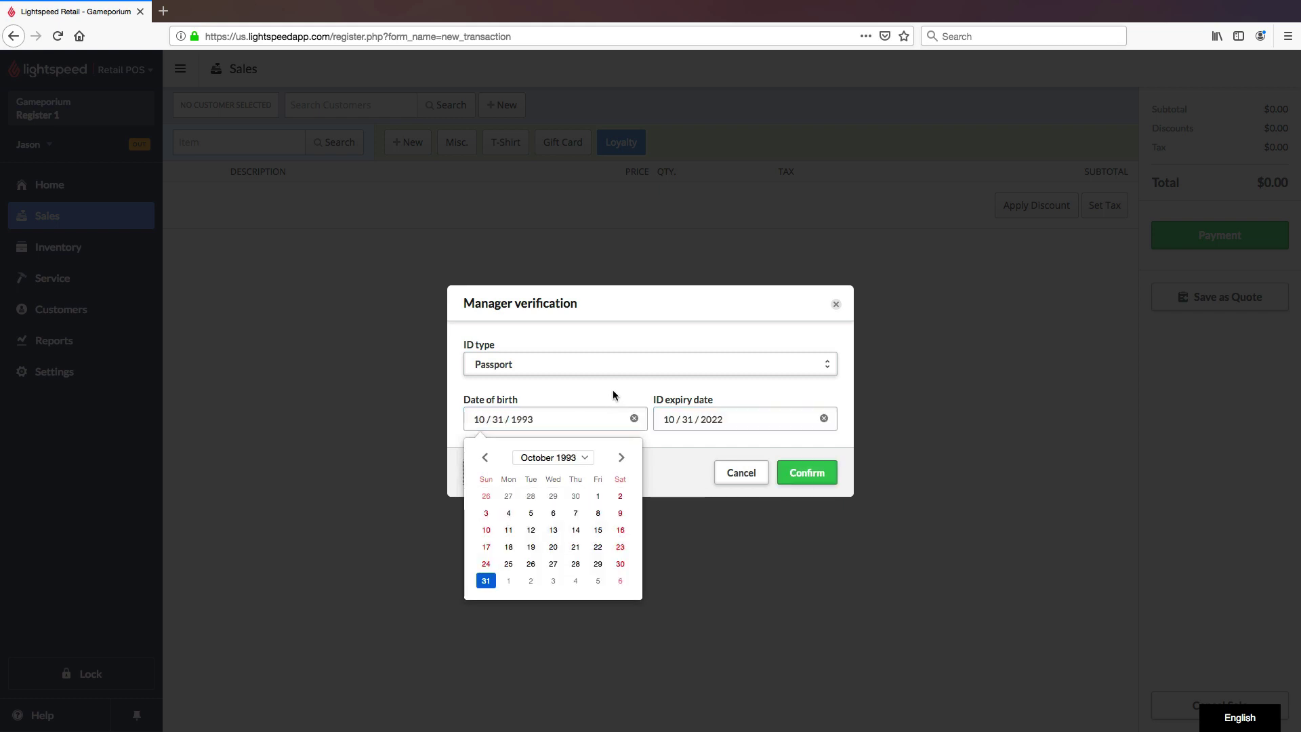
left_click(614, 393)
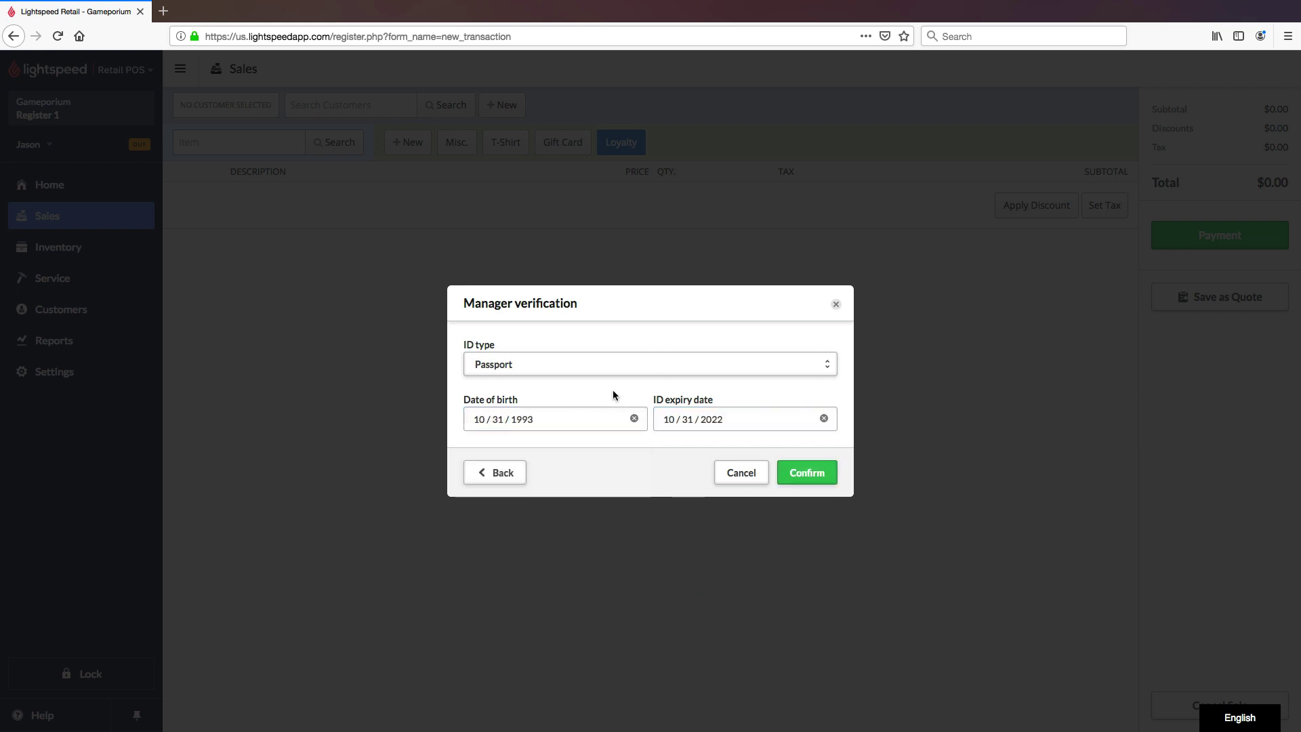
left_click(830, 475)
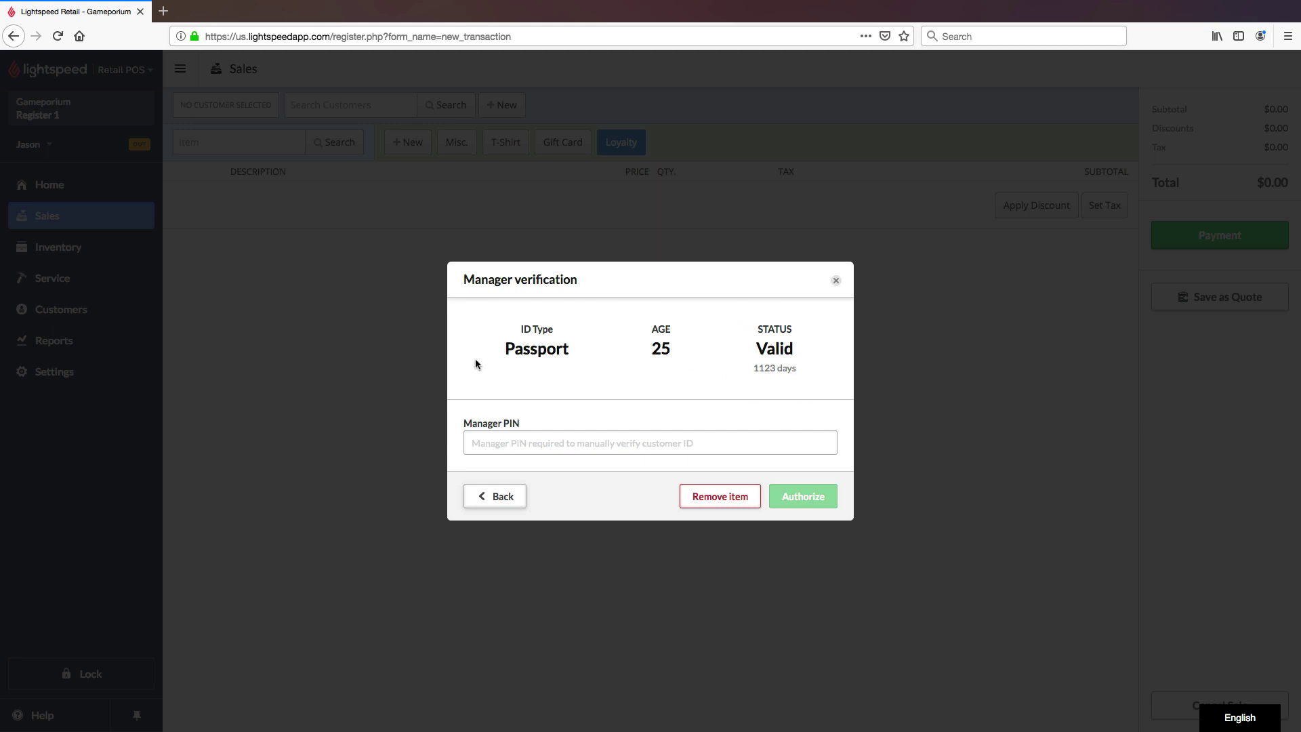
Step: Enter the manager PIN and authorize, adding Ravenswood Zinfindel at $18.00
left_click(638, 447)
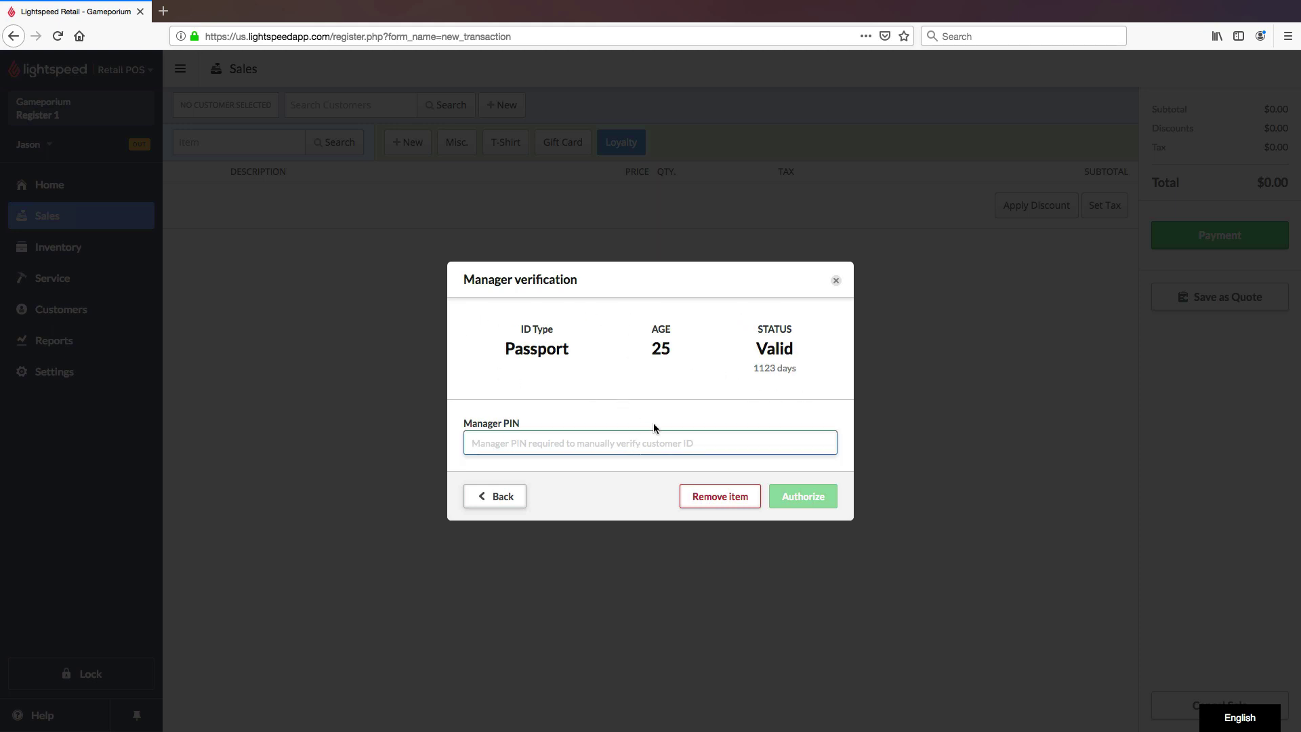
type("••••")
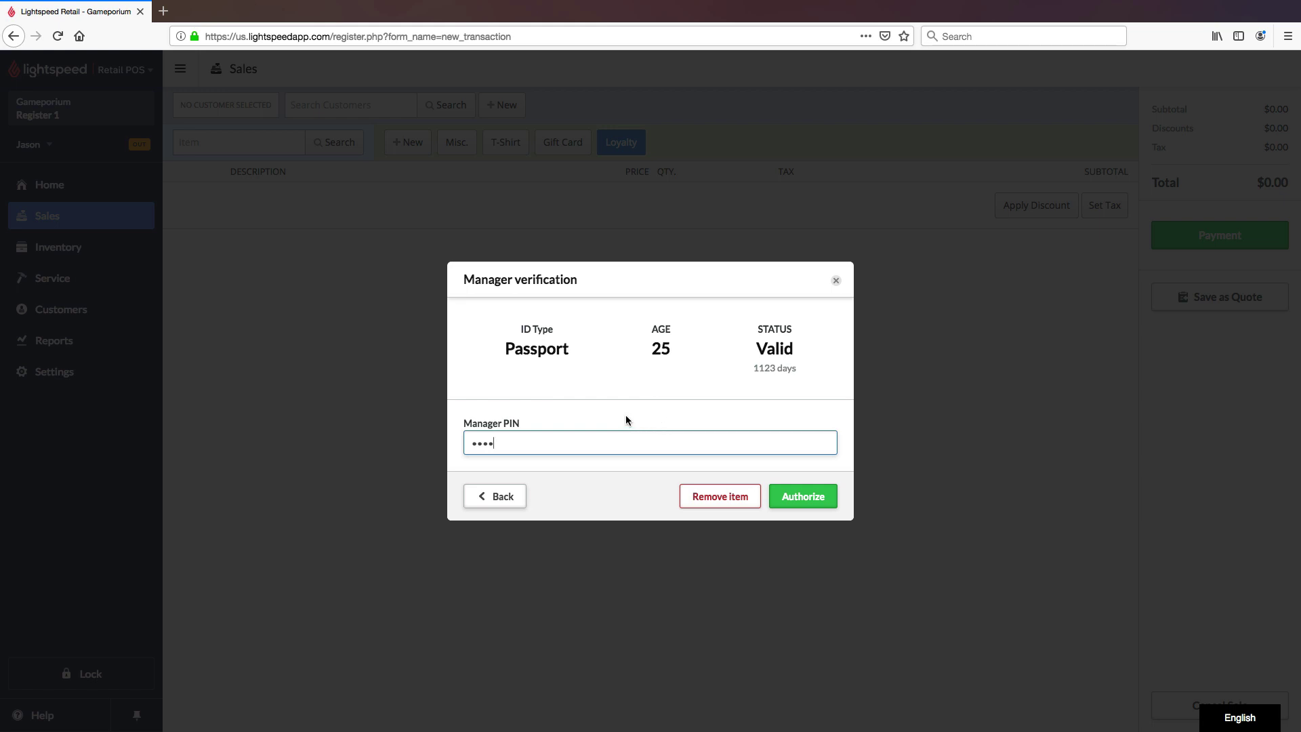
left_click(829, 501)
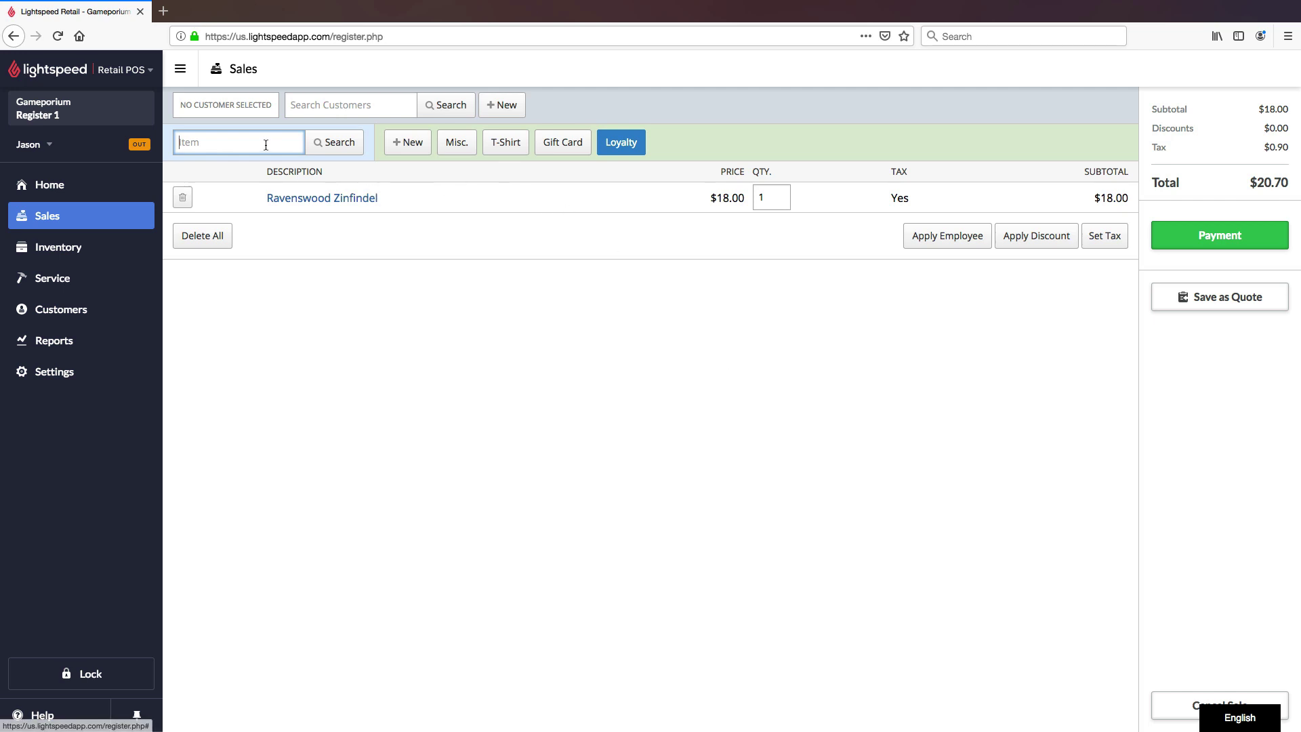
Step: Add Beringer Stone Cellars Cabernet Sauvignon to the sale and view Inventory Item Search
type("beringer")
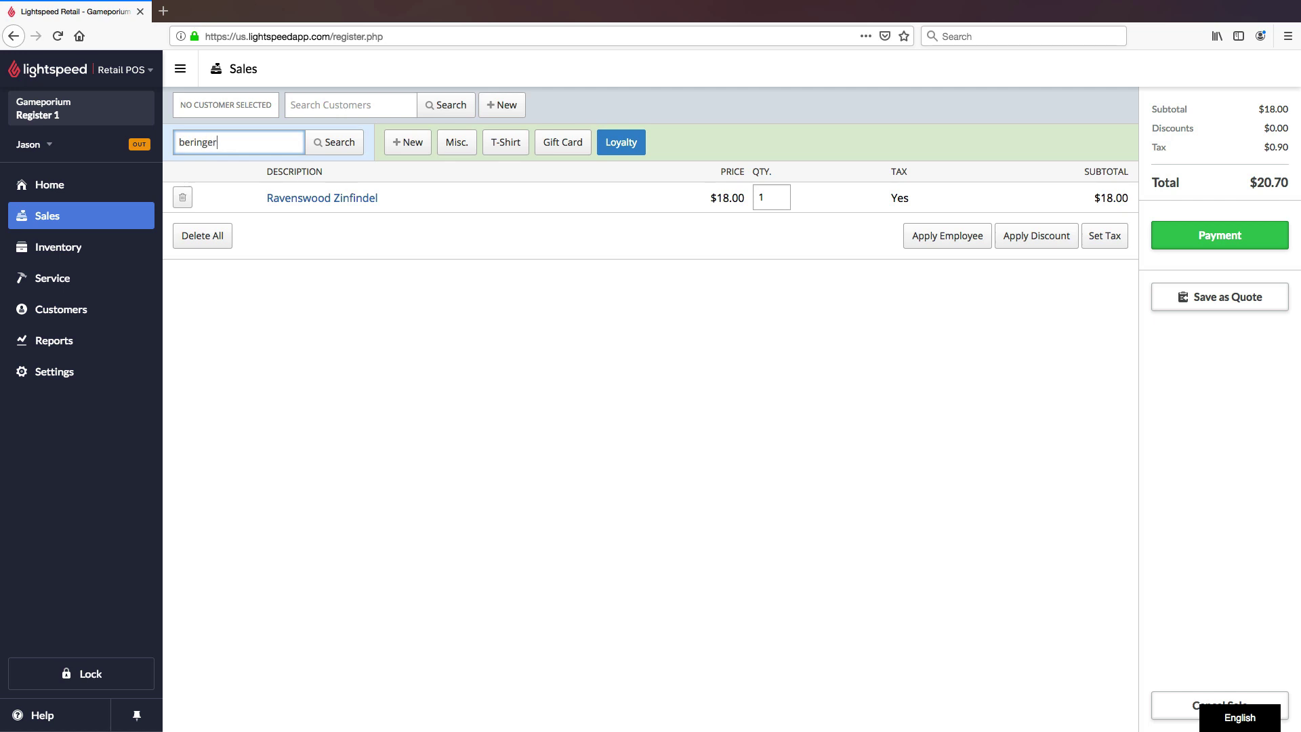
key("Return")
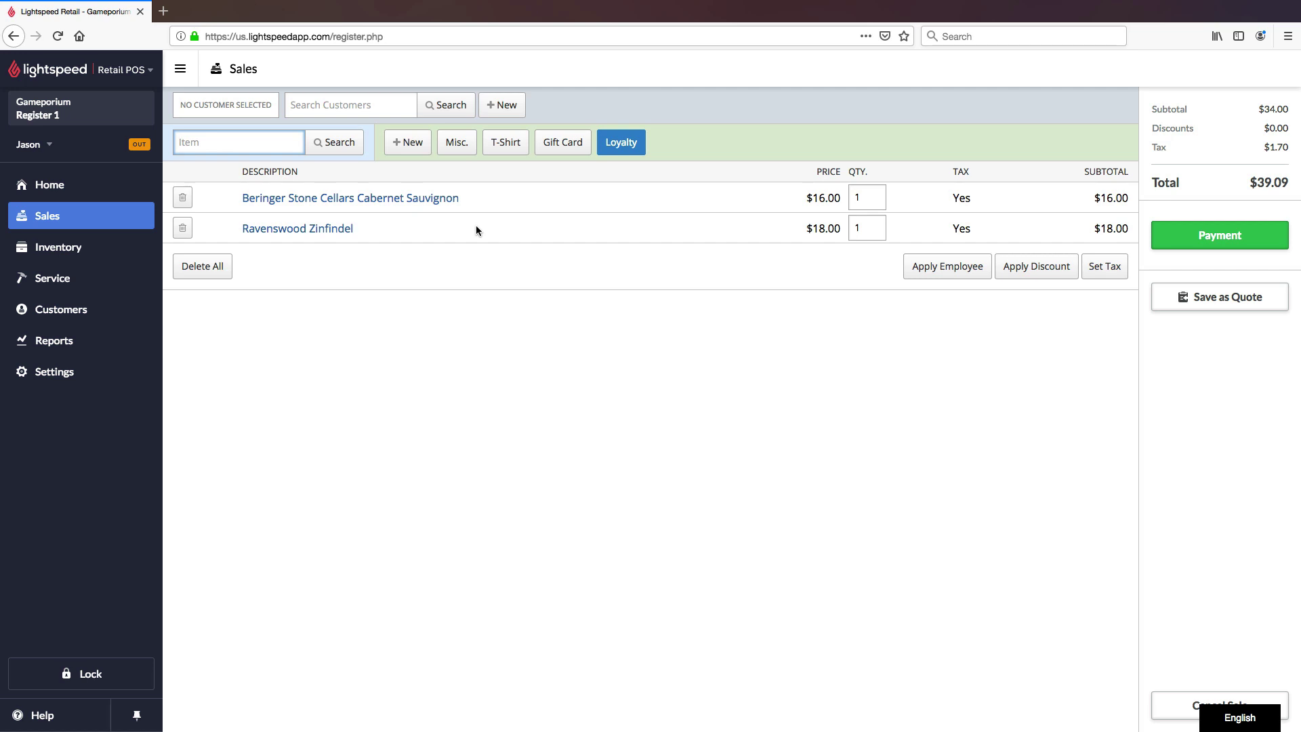
left_click(84, 250)
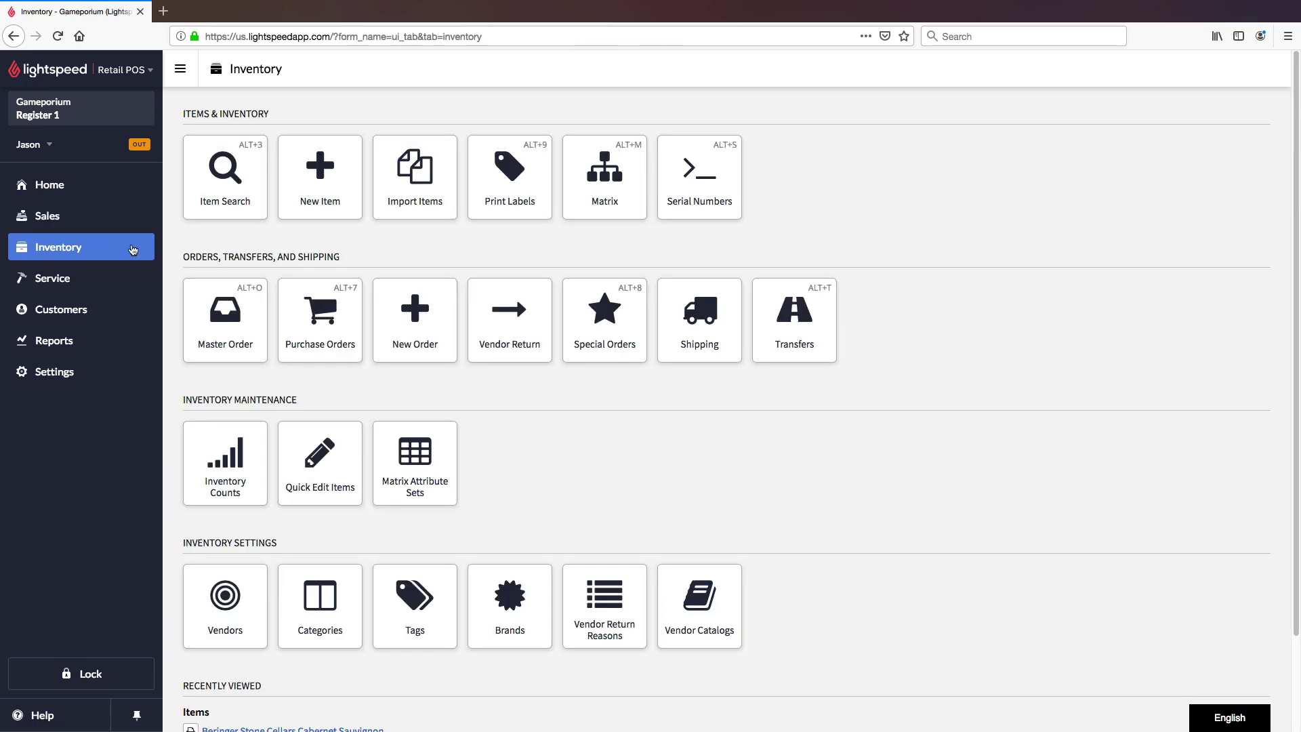
left_click(217, 183)
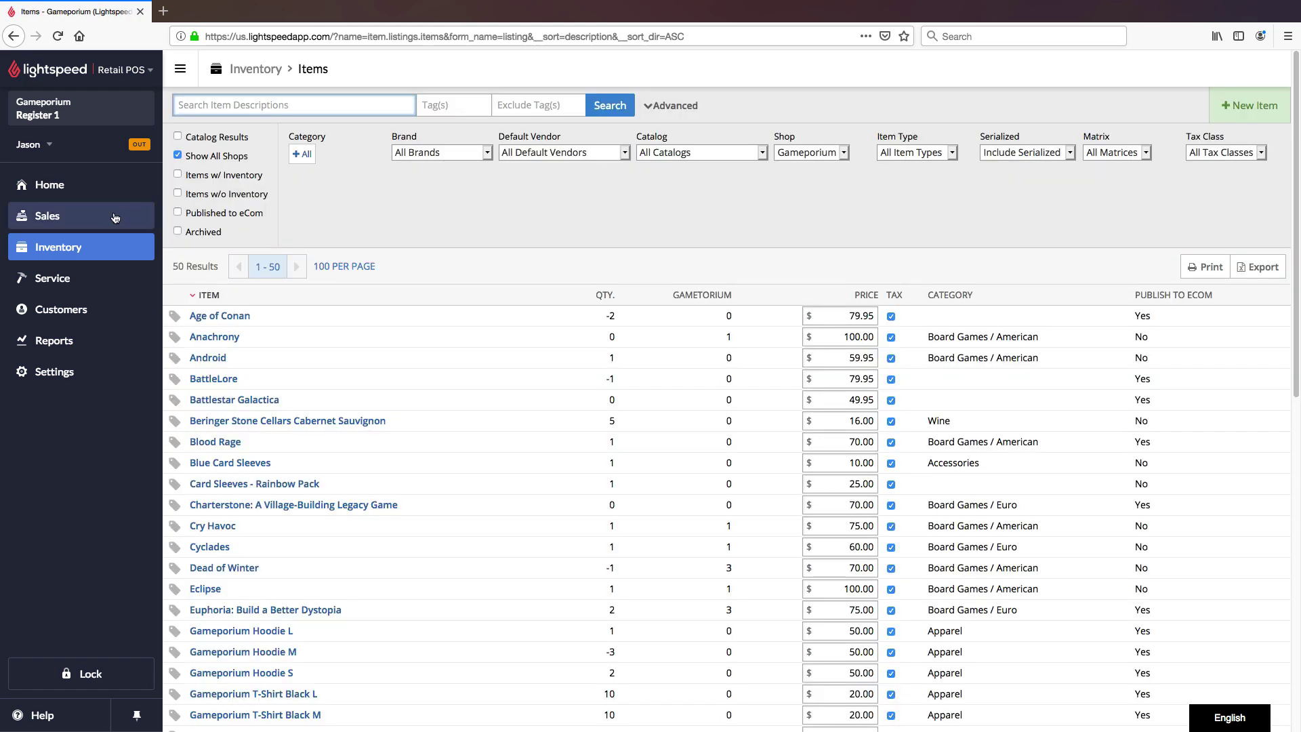
Step: Resume the sale and add a second Ravenswood Zinfindel, totalling $59.79
left_click(68, 216)
left_click(244, 174)
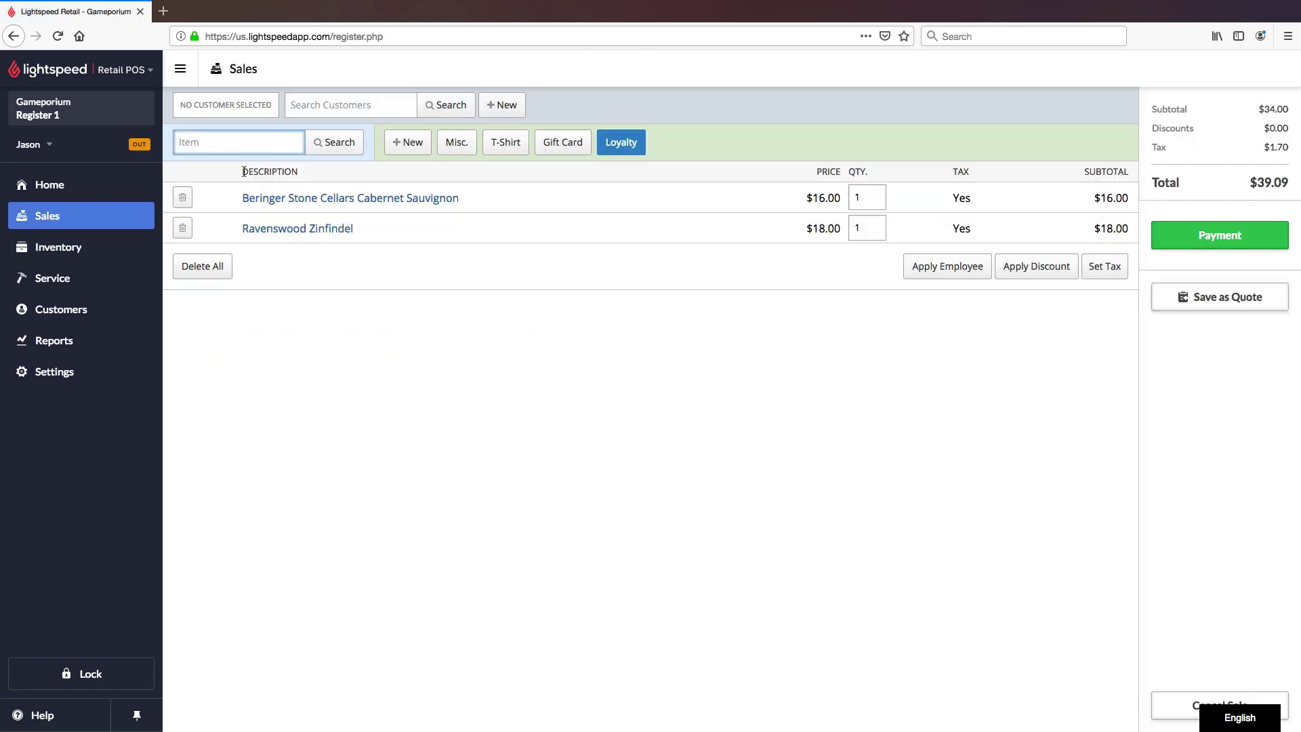
type("raven")
key("Return")
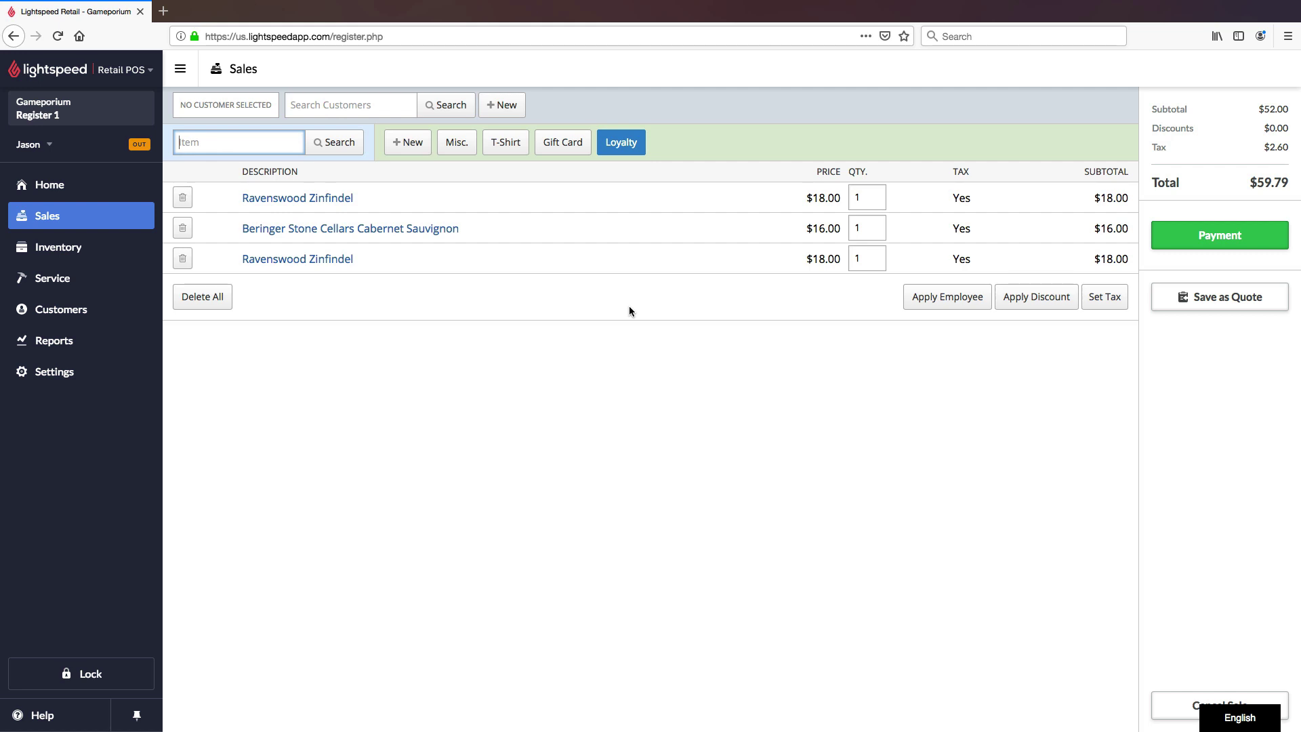
Step: Add the Quantity Restricted Item from a 'quanti' search and try quantity 4, which the purchase limit rejects
type("quanti")
key("Return")
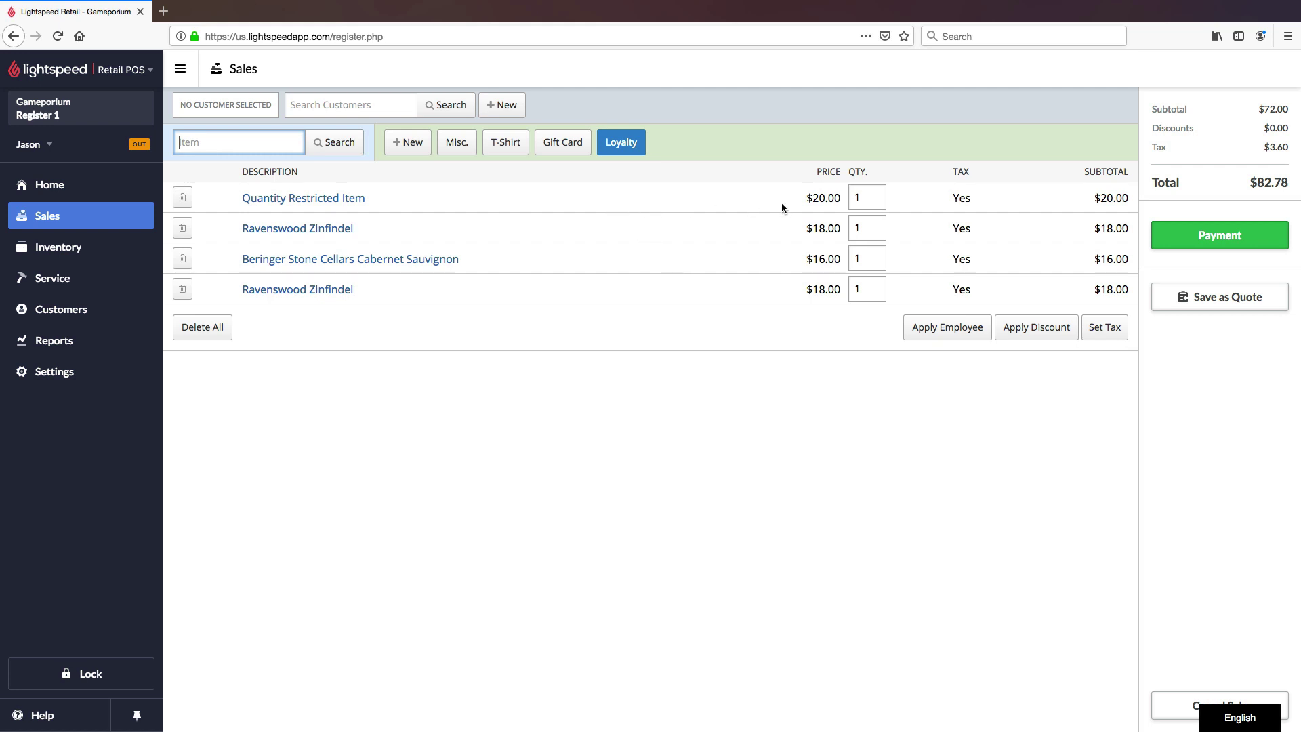
left_click(875, 201)
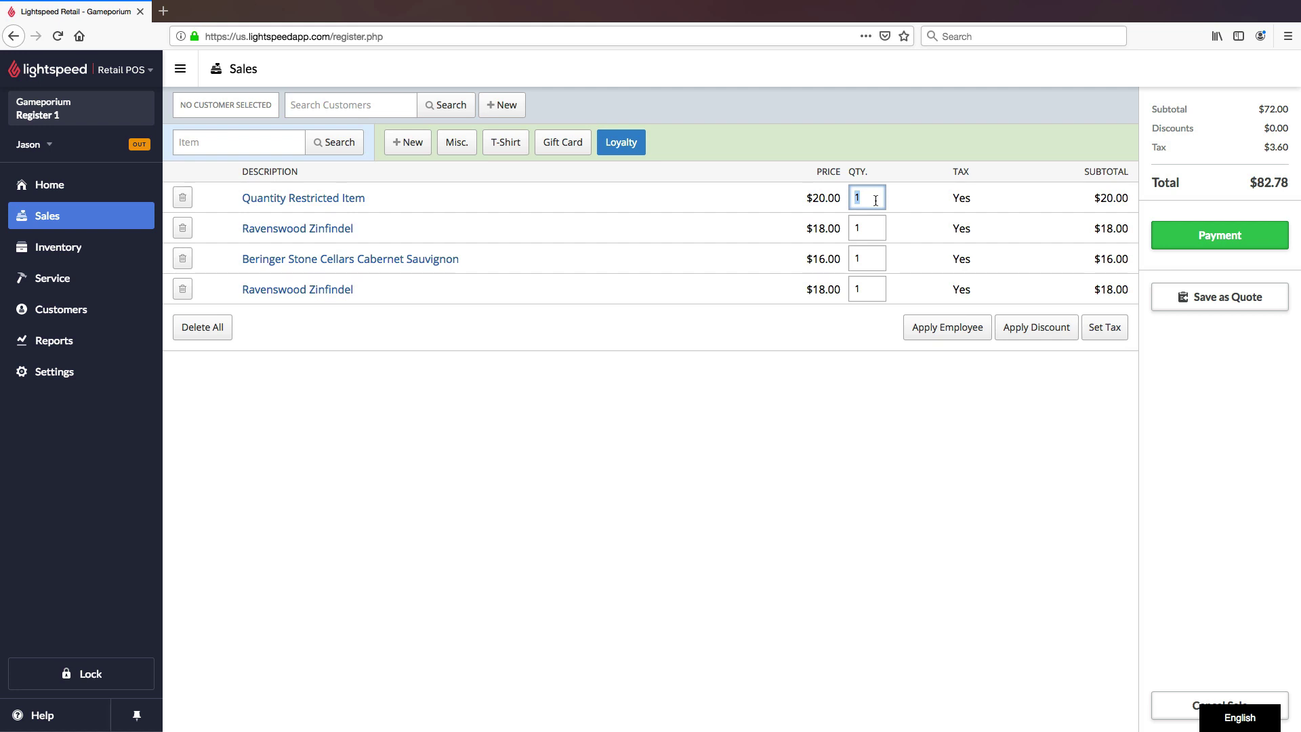
type("4")
left_click(913, 204)
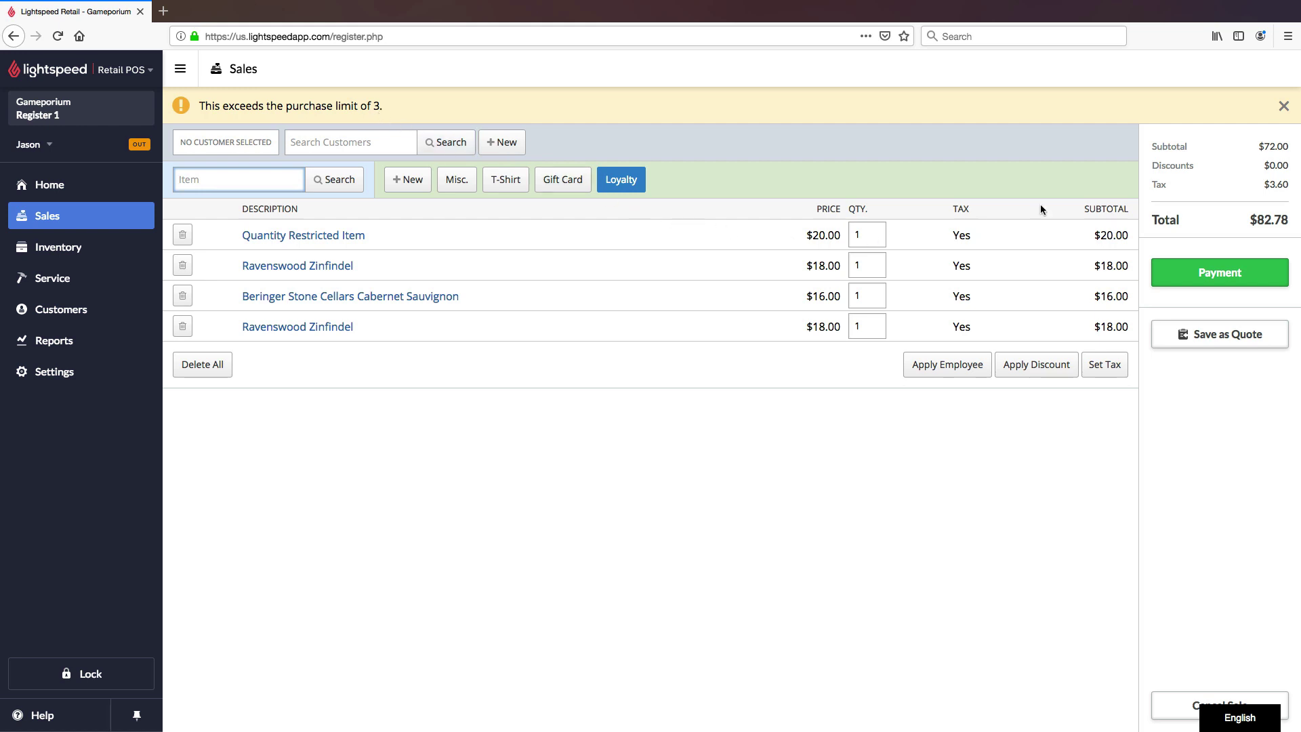
left_click(1279, 108)
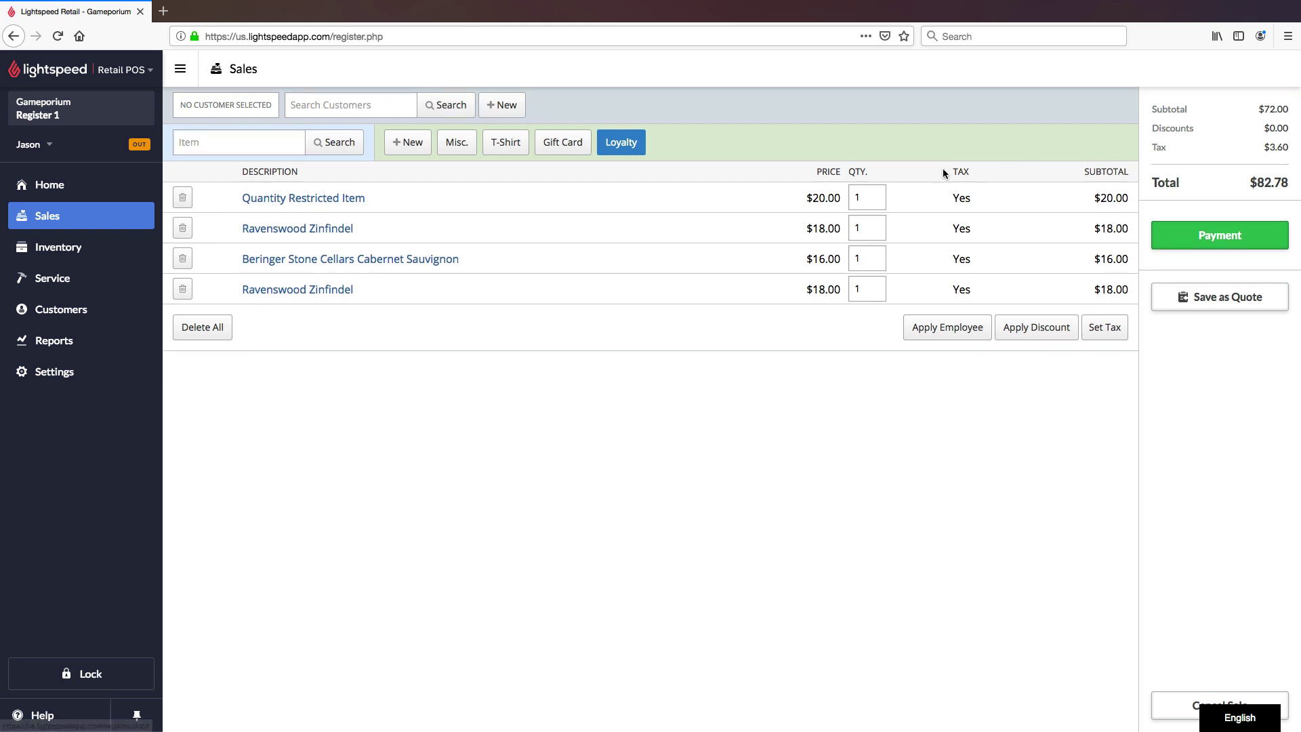
Step: Set the item's quantity to 3, then confirm 33 is also rejected, leaving 3 at $60.00
type("3")
key("Return")
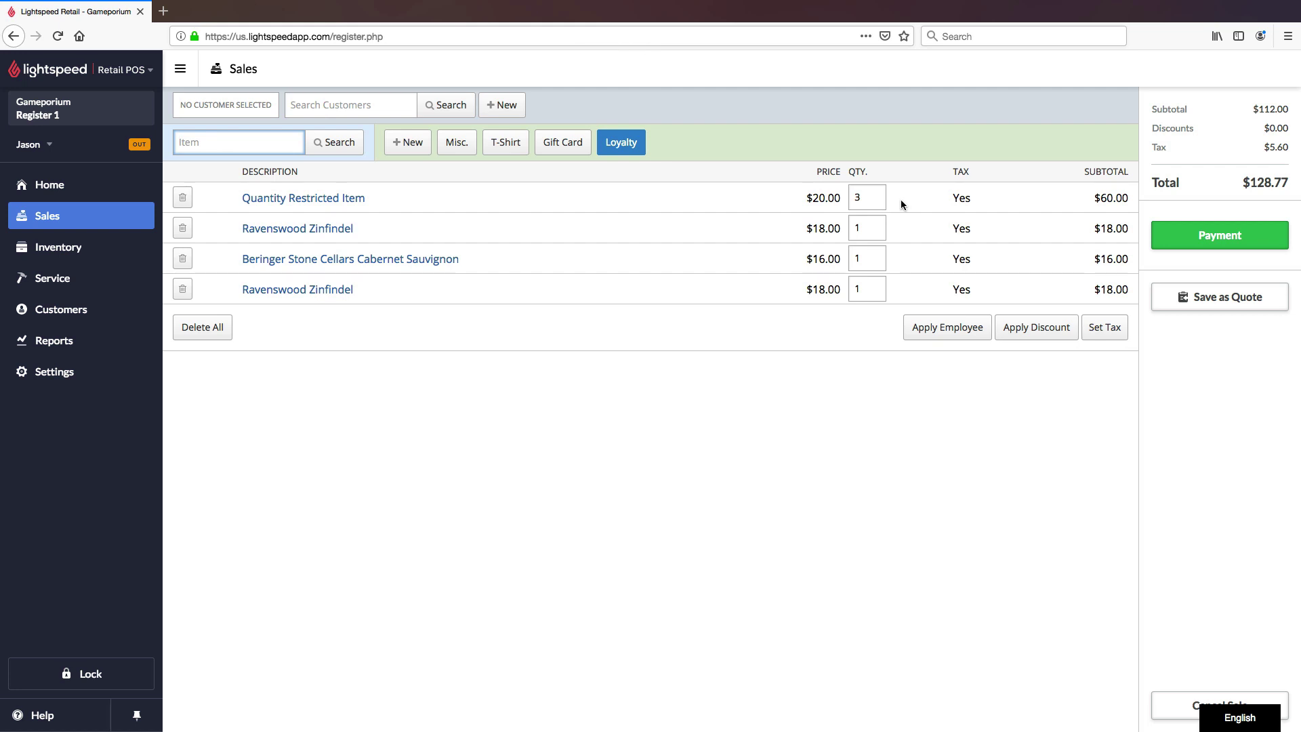
left_click(879, 198)
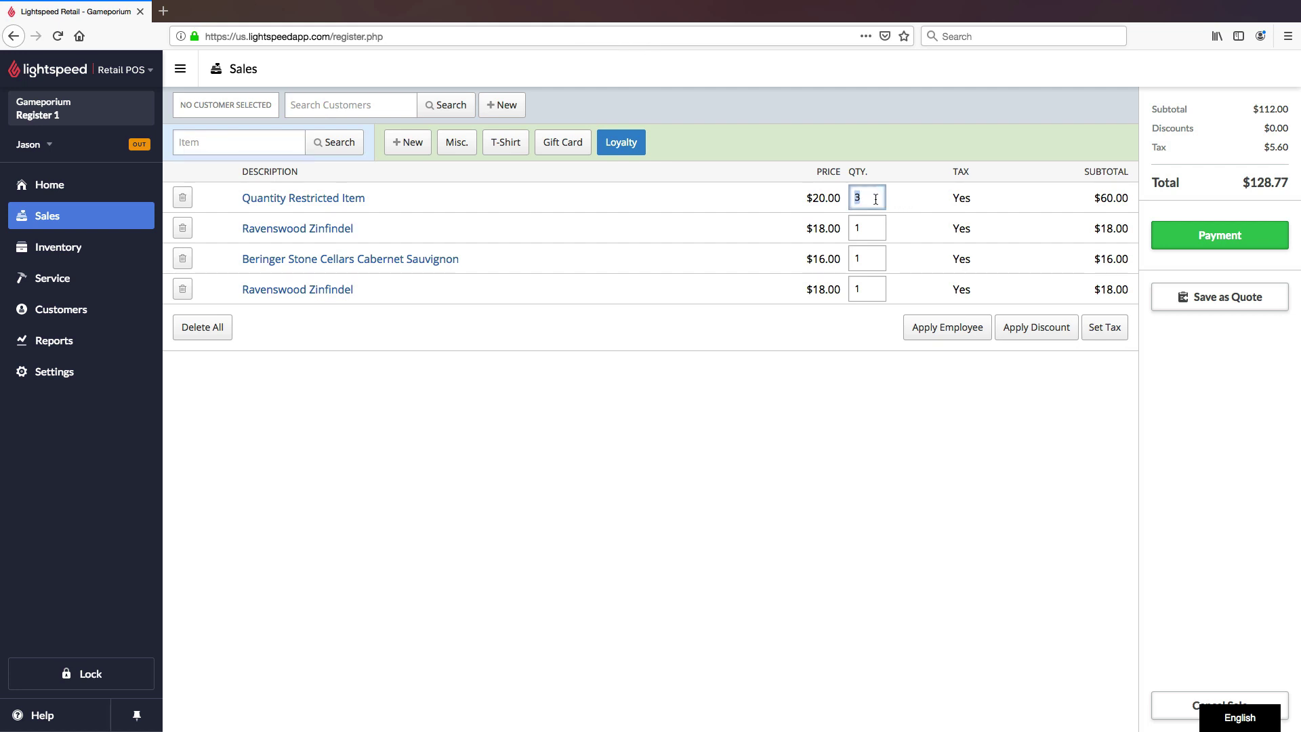
type("33")
key("Return")
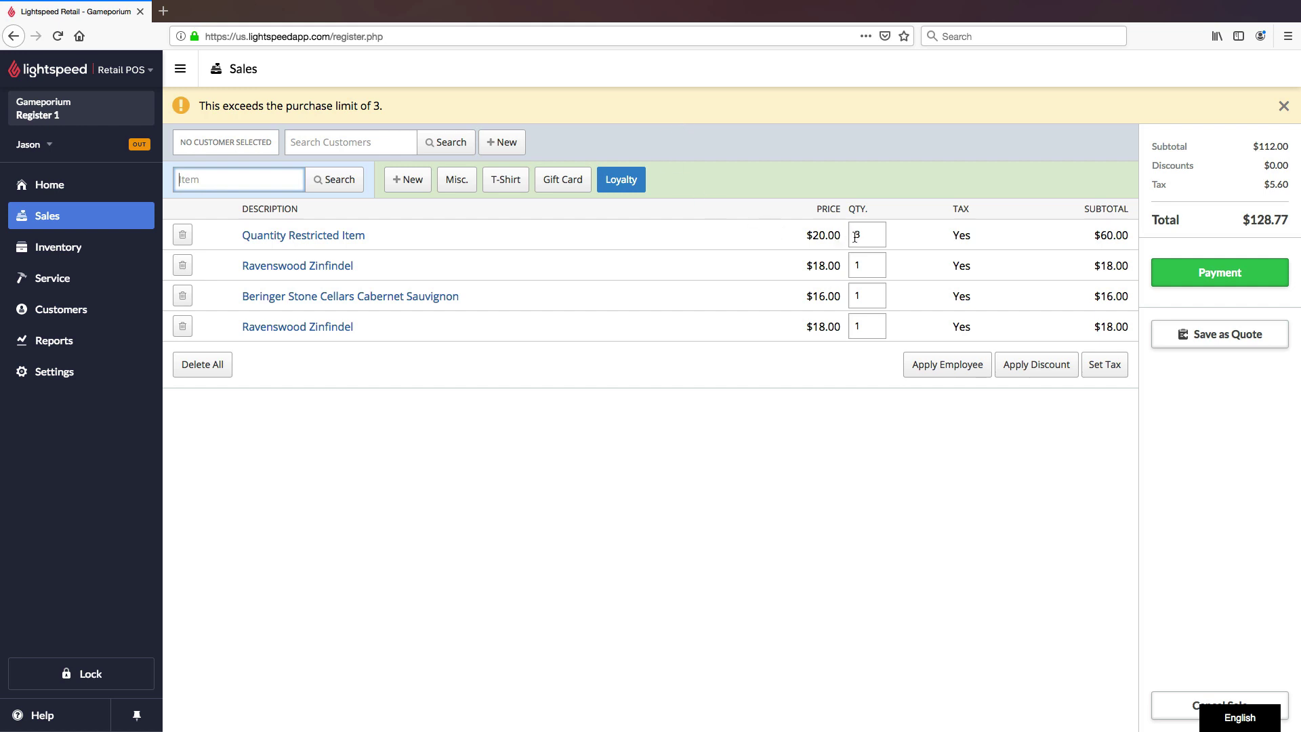
left_click(1284, 106)
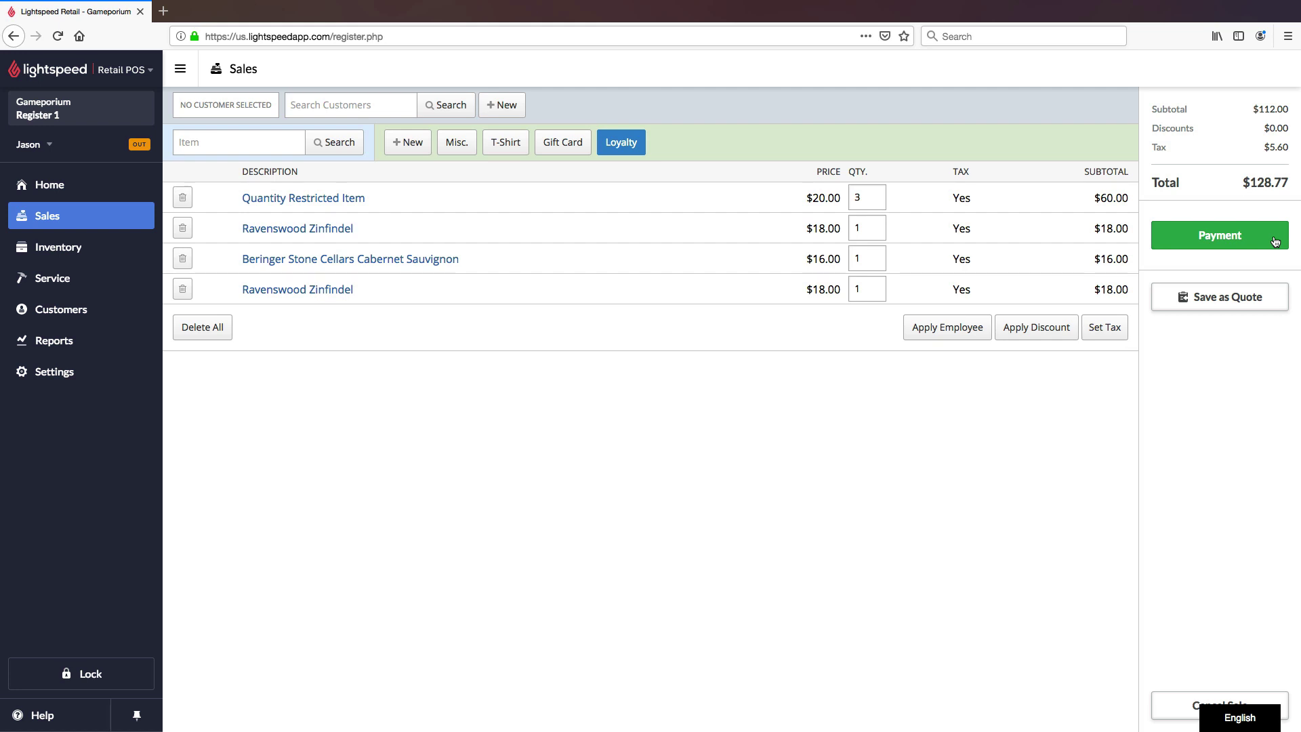
Step: Record a $128.77 cash payment on sale #819 and finish it with a $0.00 balance
left_click(1274, 241)
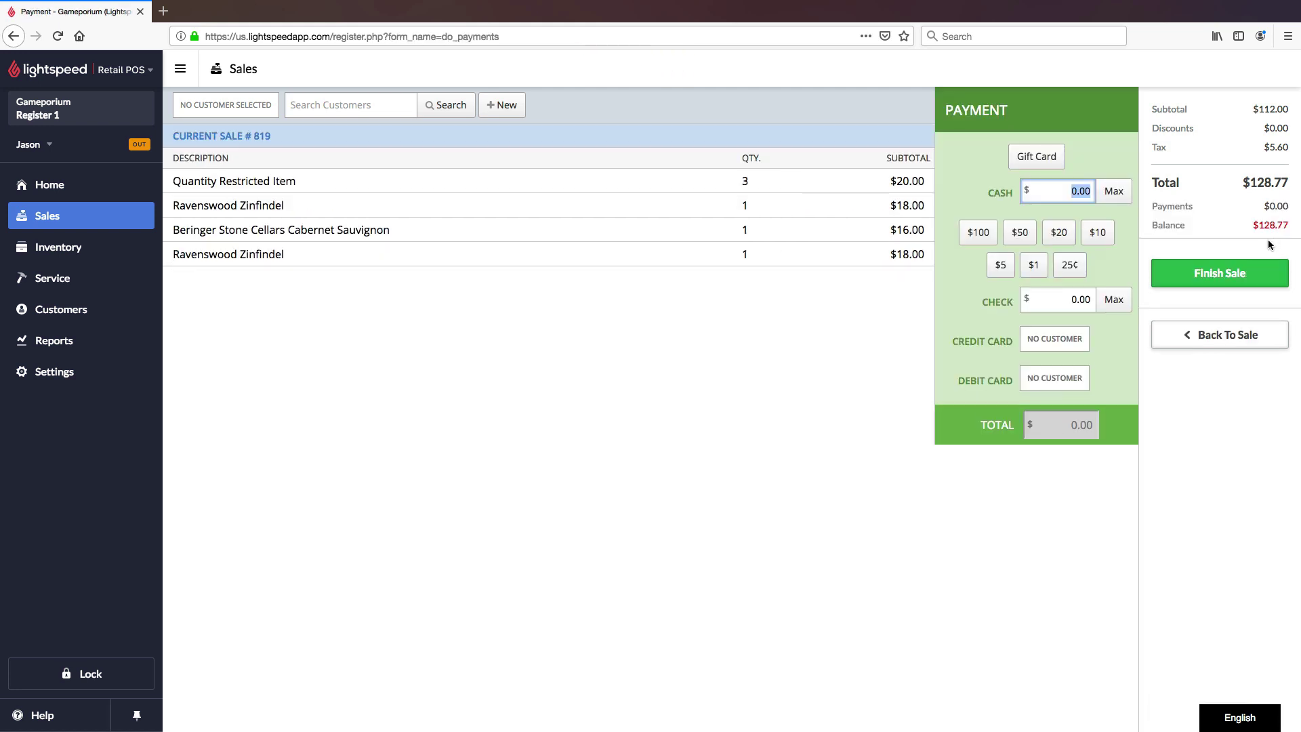
left_click(1115, 192)
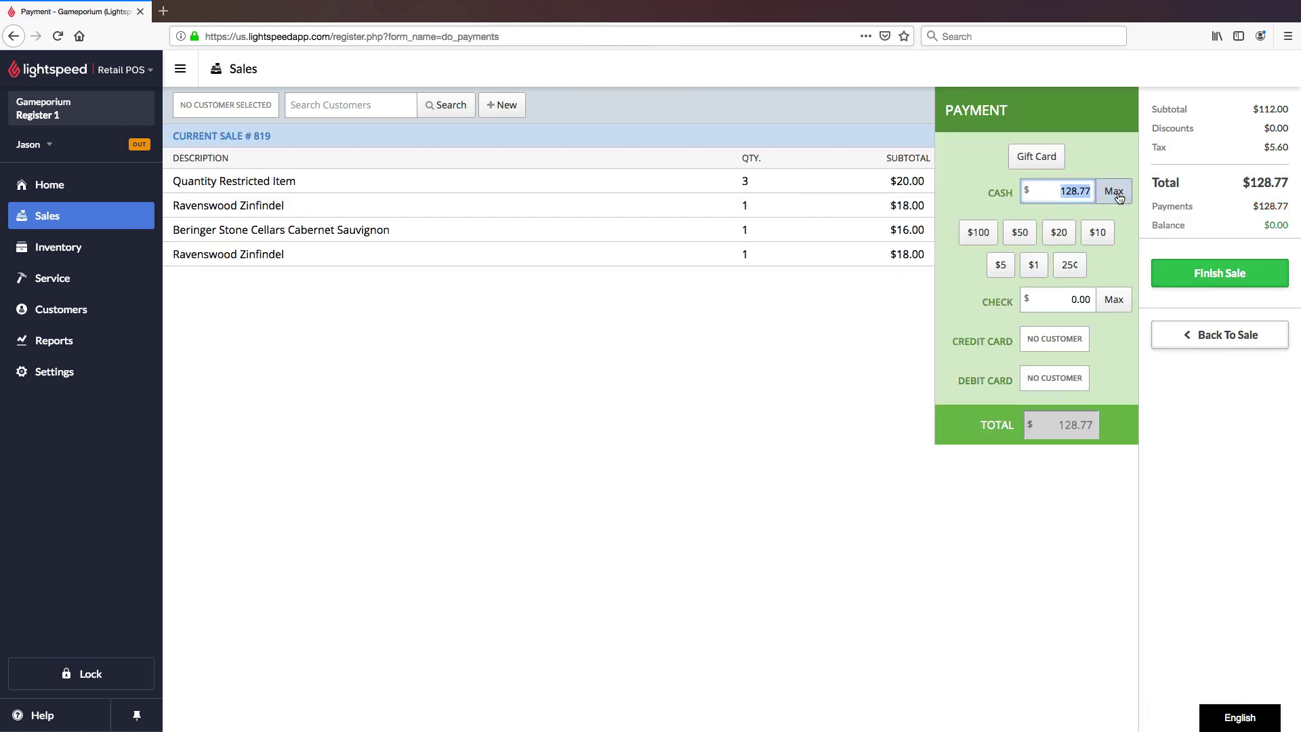
left_click(1201, 282)
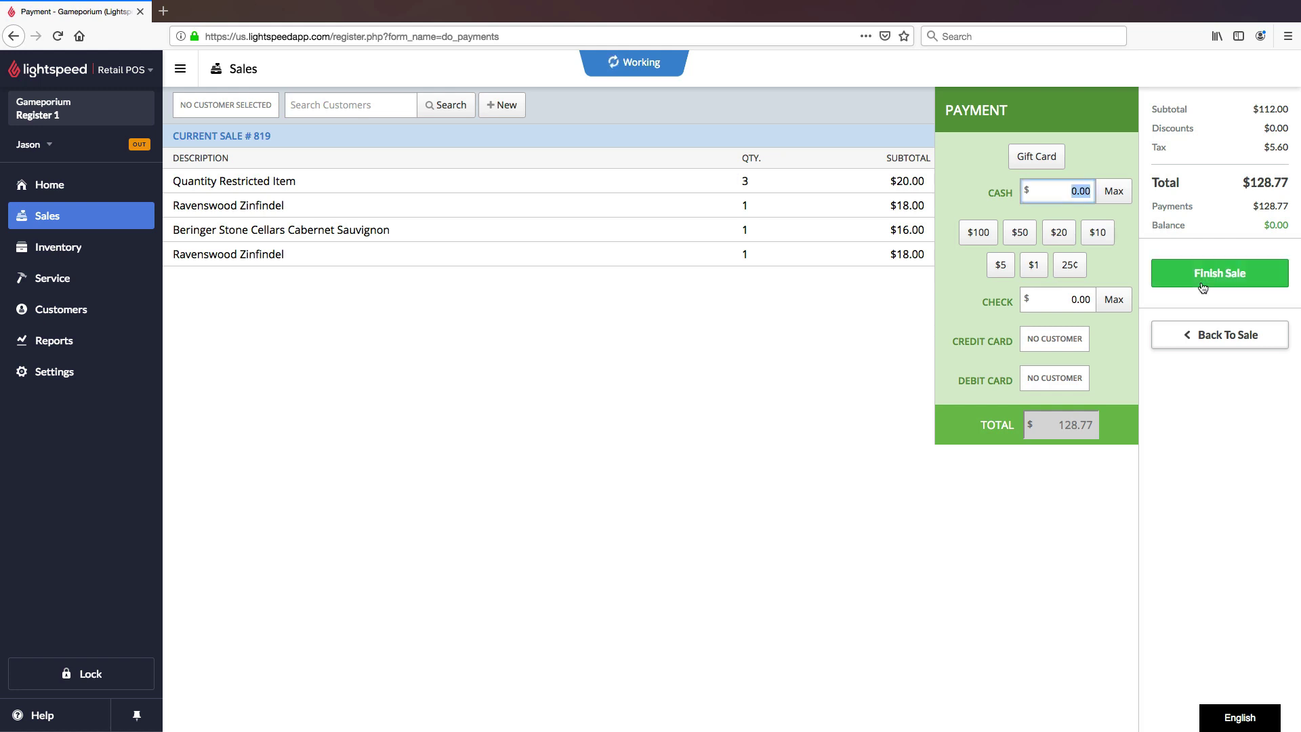